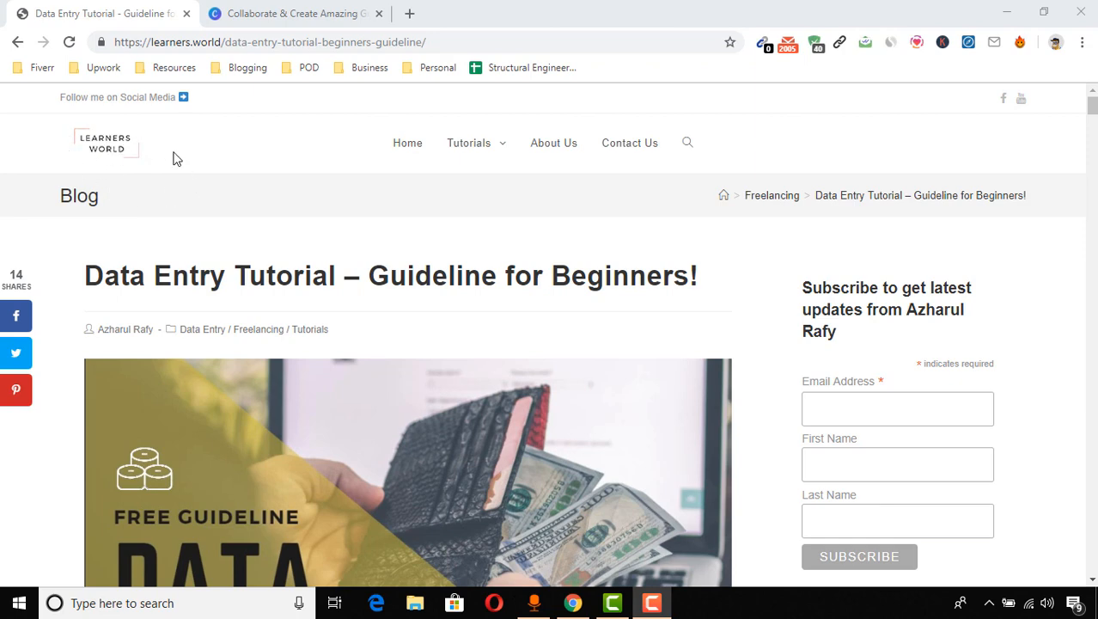
# Switch to the Canva site and log in with the existing Google account
pyautogui.click(275, 15)
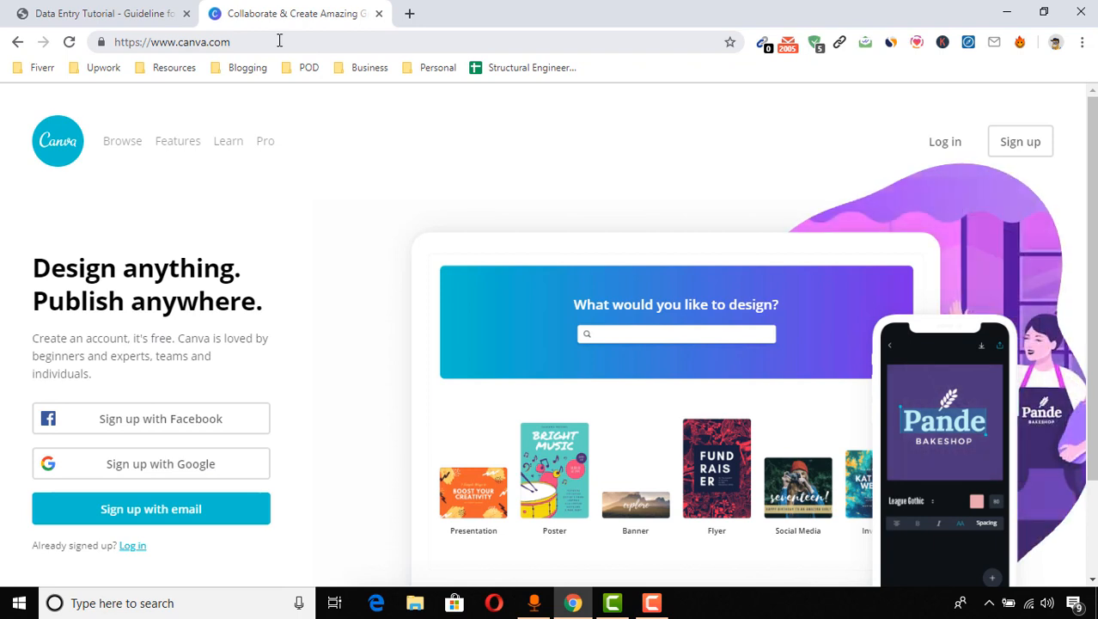
pyautogui.scroll(-1, 2, 392)
pyautogui.scroll(-1, 2, 392)
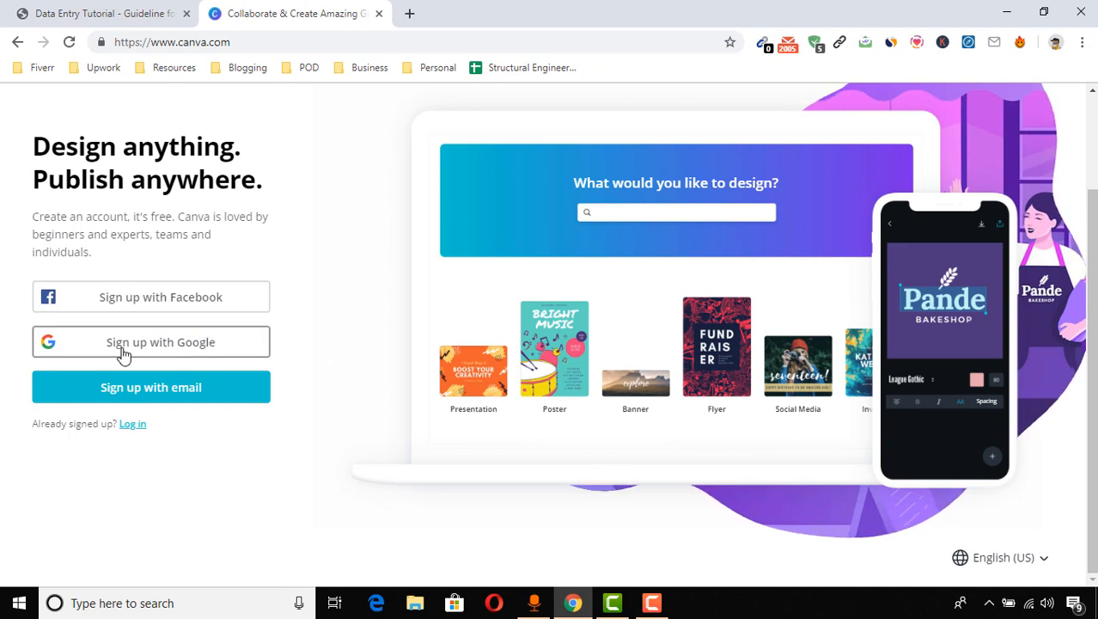
pyautogui.click(131, 426)
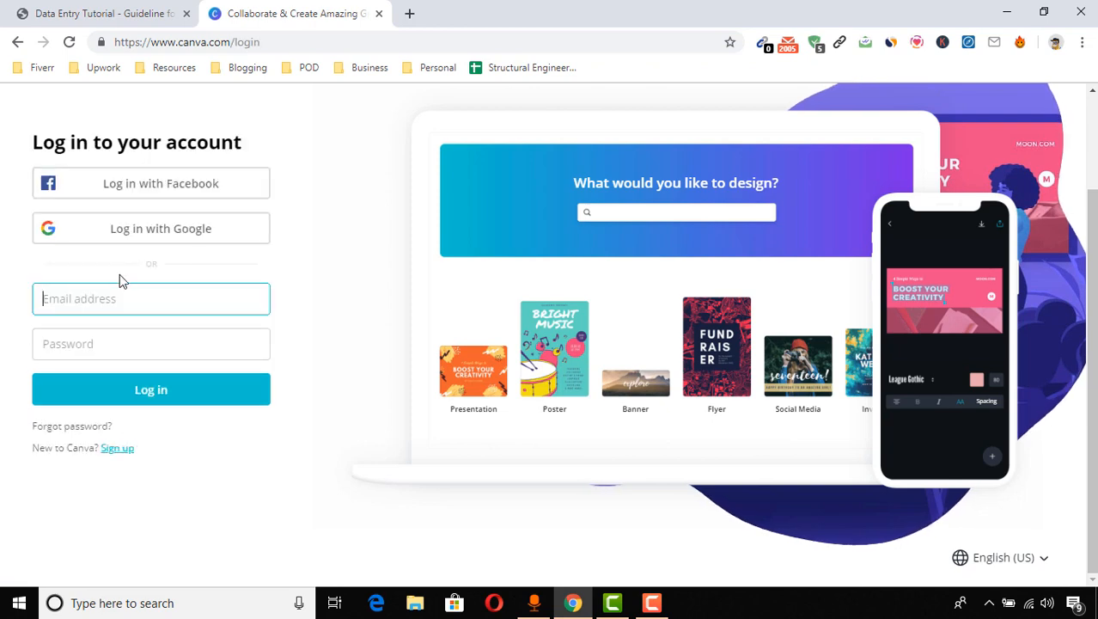
pyautogui.click(172, 237)
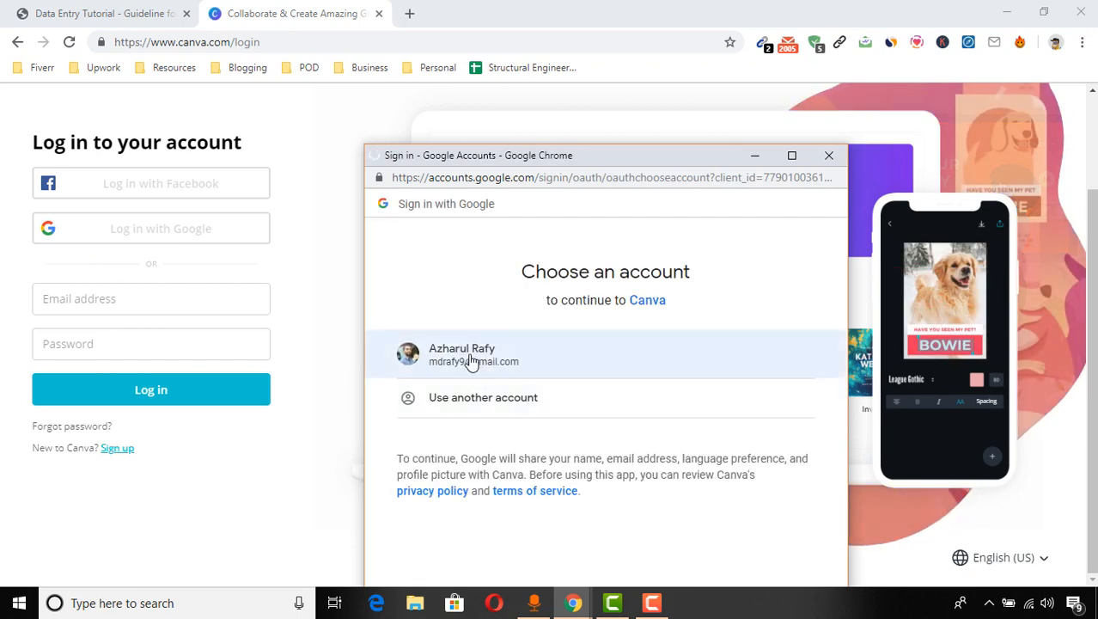
pyautogui.click(521, 362)
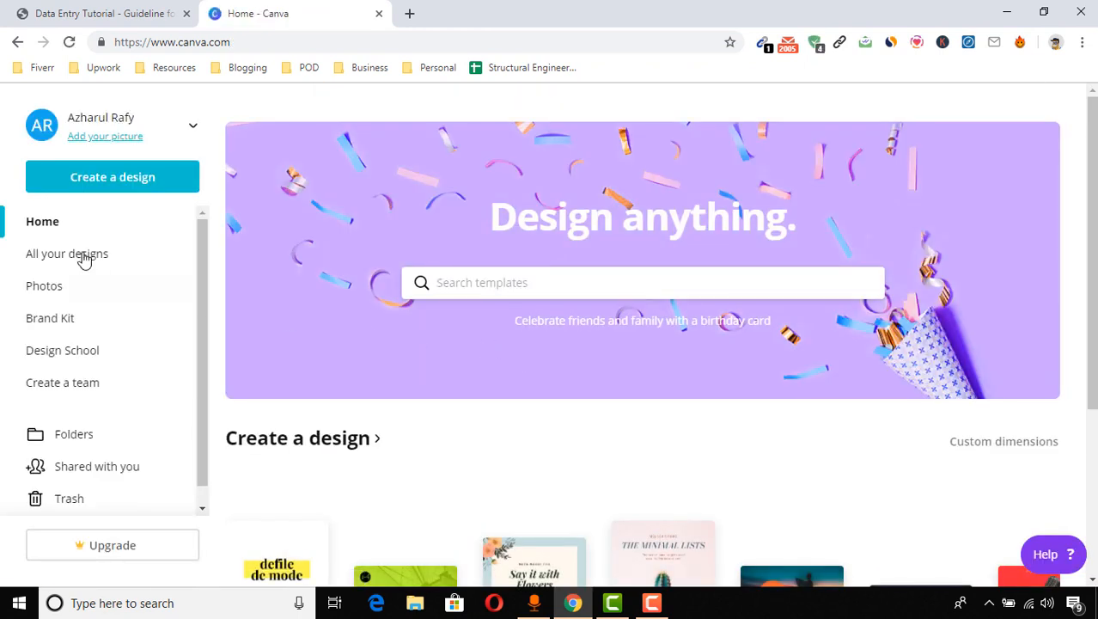
# Look through the existing designs listed on the home page
pyautogui.scroll(-3, 492, 389)
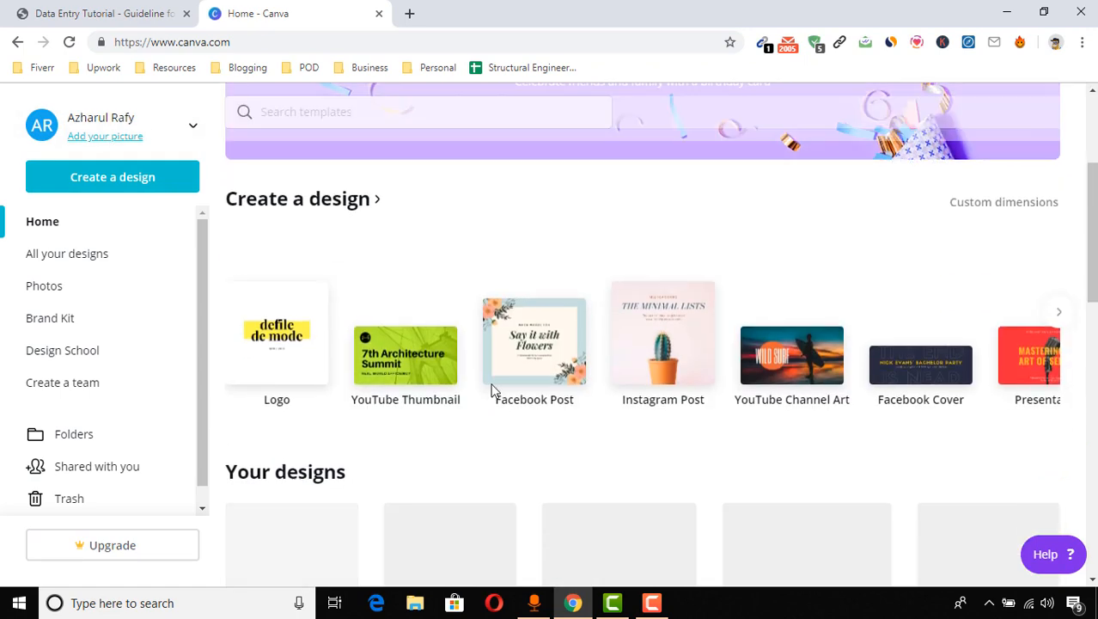
pyautogui.scroll(-3, 492, 388)
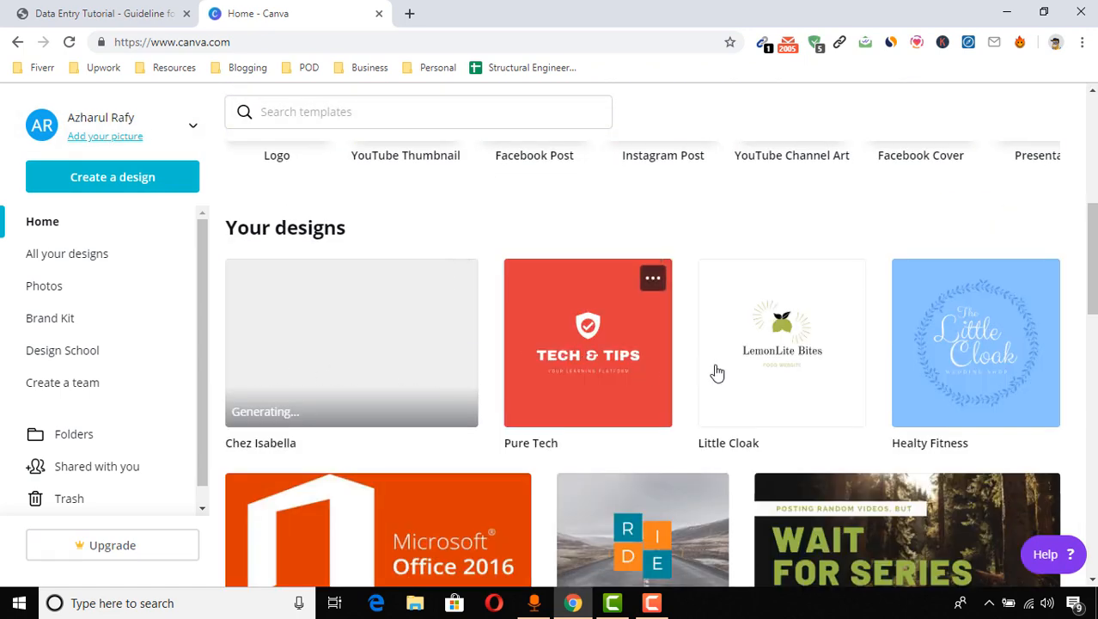
pyautogui.scroll(-10, 923, 346)
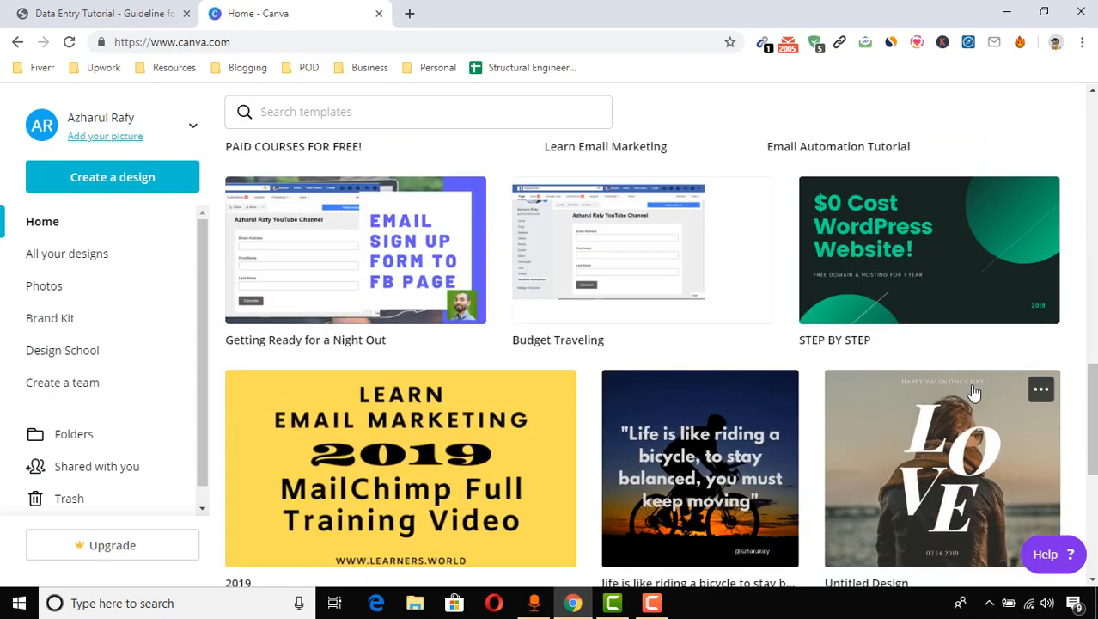
pyautogui.scroll(-8, 517, 413)
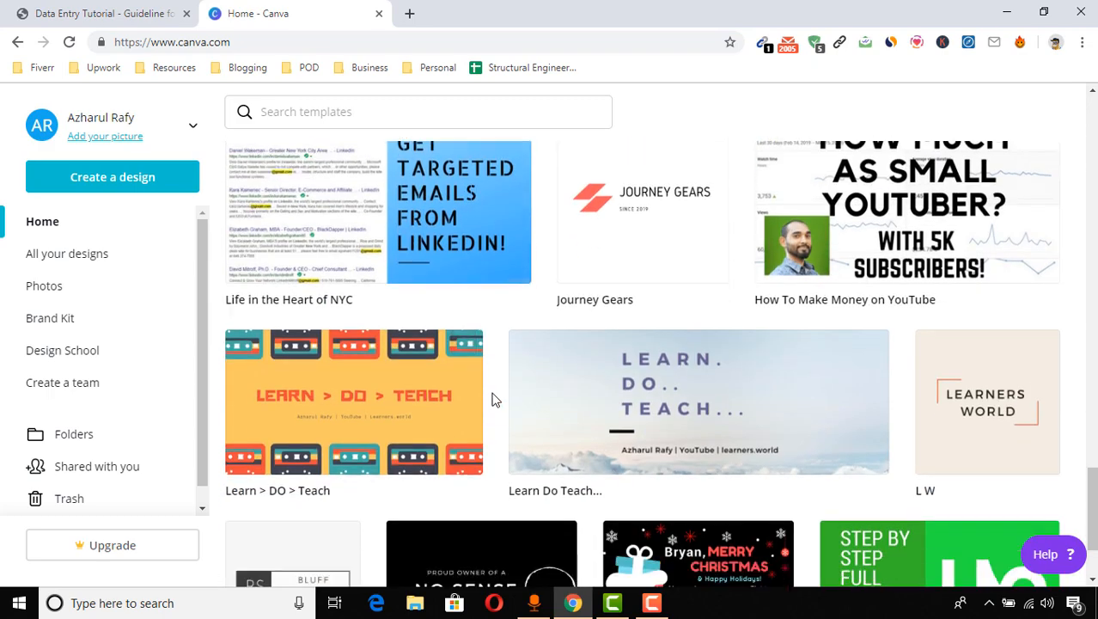
pyautogui.scroll(3, 666, 404)
pyautogui.scroll(-12, 921, 402)
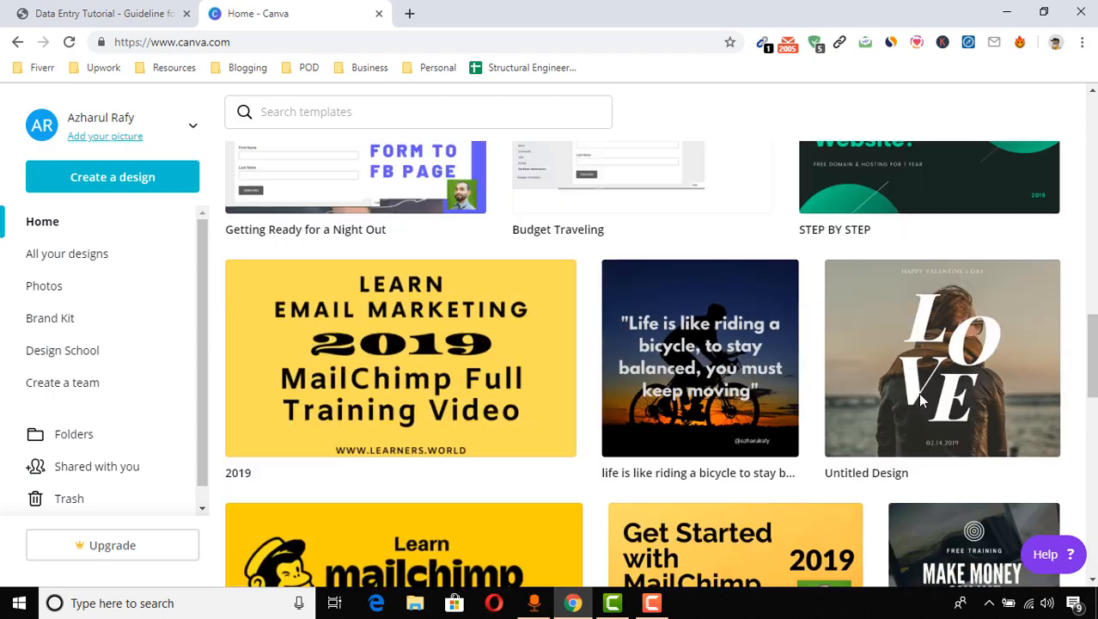
pyautogui.scroll(15, 921, 401)
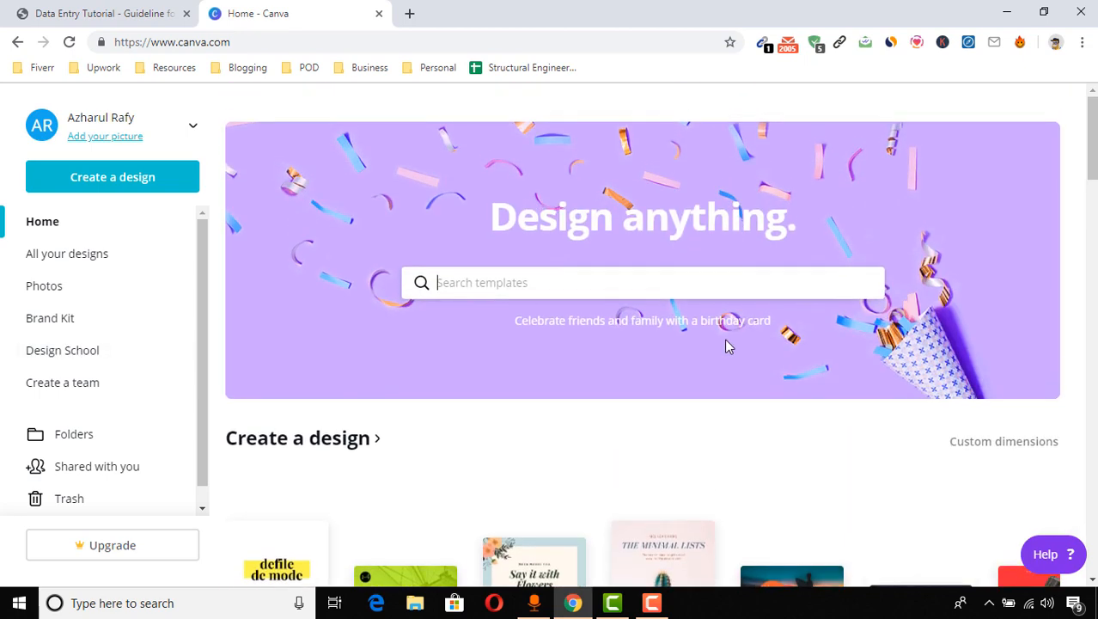
# Examine the design types offered for creating a new design, including the Logo type
pyautogui.scroll(-2, 724, 338)
pyautogui.scroll(-3, 912, 338)
pyautogui.scroll(3, 861, 392)
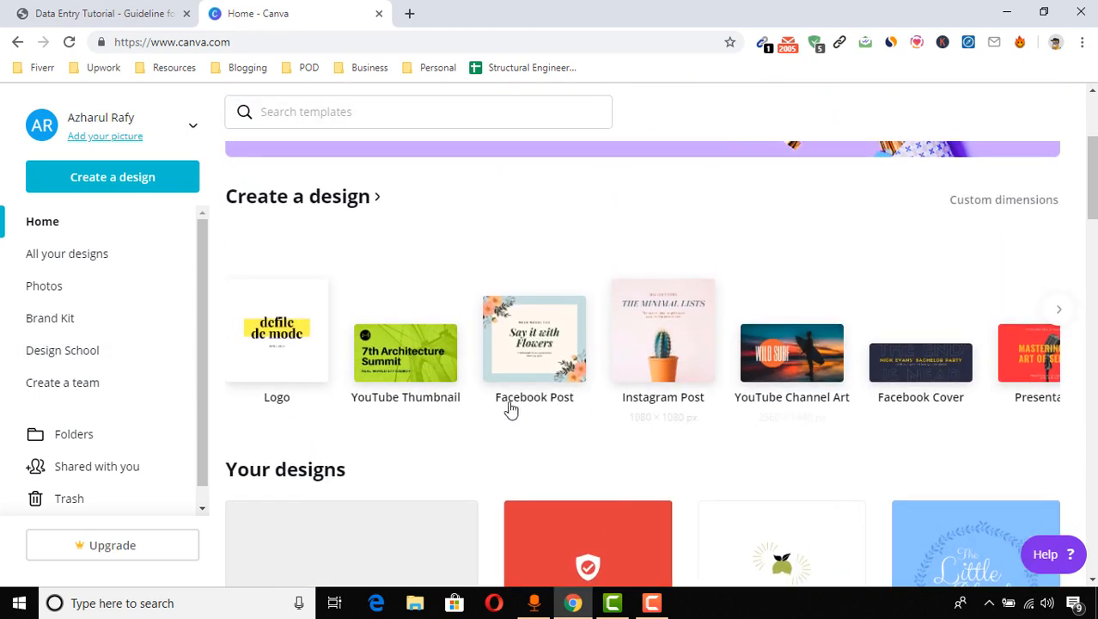
pyautogui.scroll(1, 436, 416)
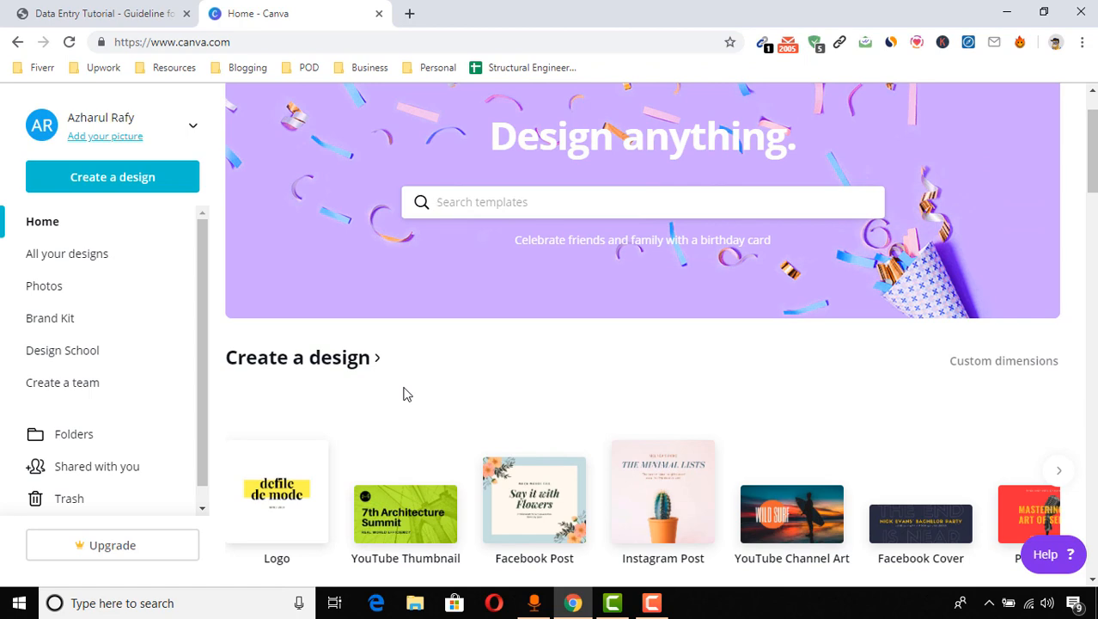
pyautogui.scroll(1, 424, 416)
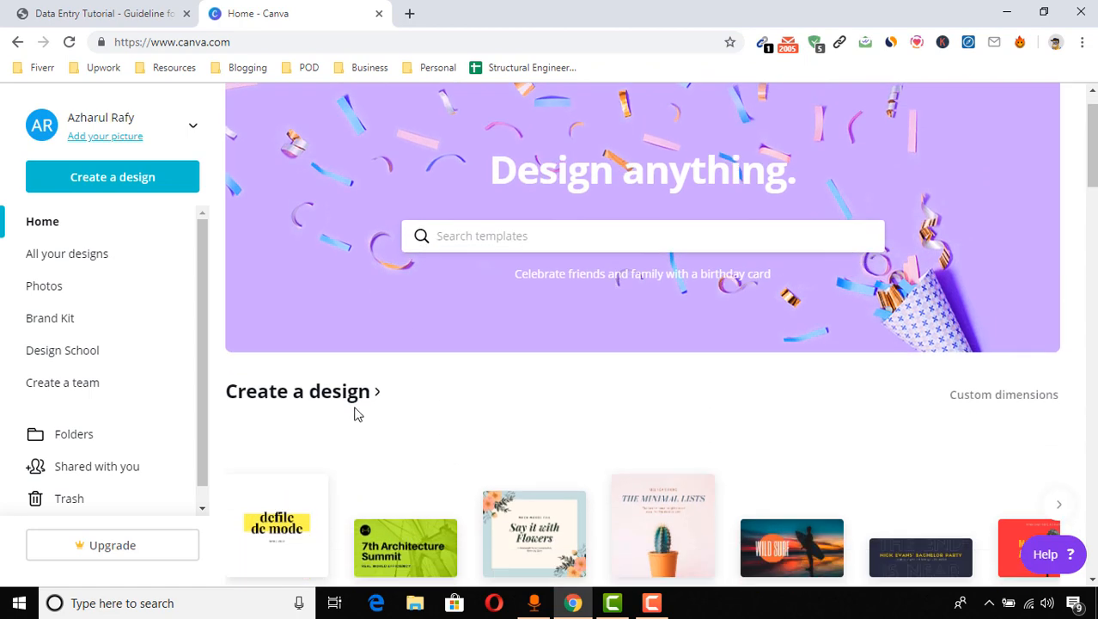
pyautogui.scroll(-2, 354, 411)
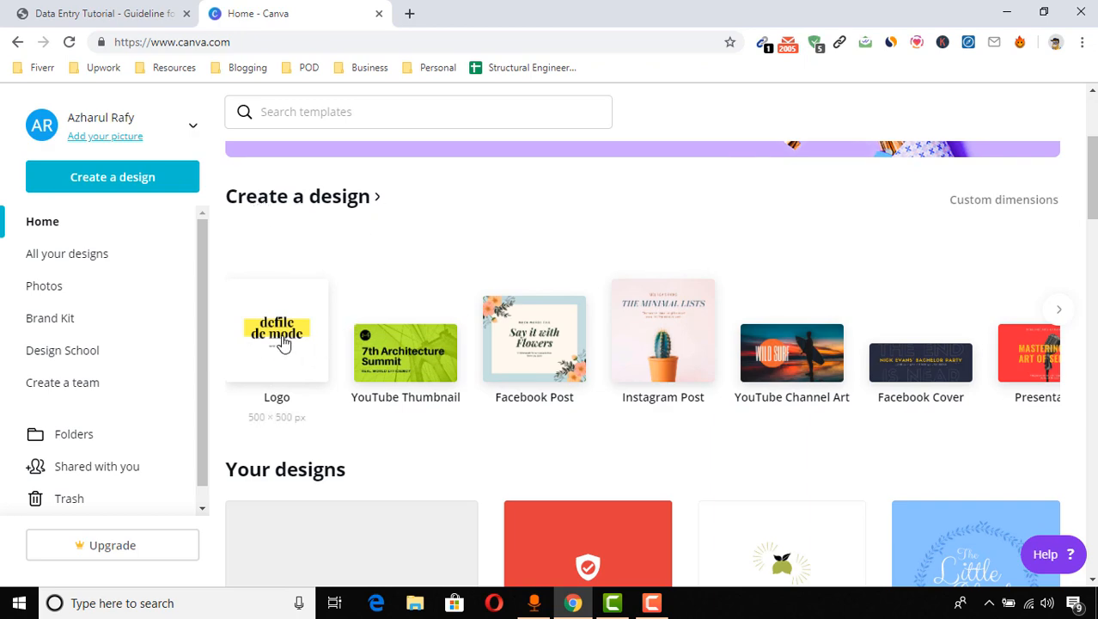
pyautogui.scroll(3, 275, 391)
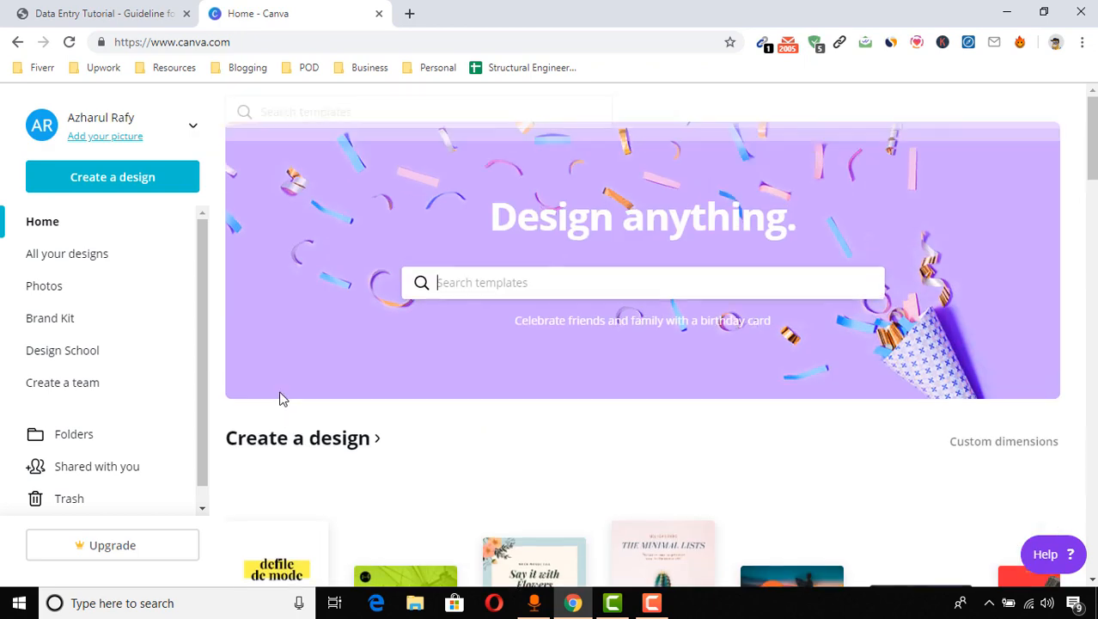
pyautogui.scroll(-2, 270, 430)
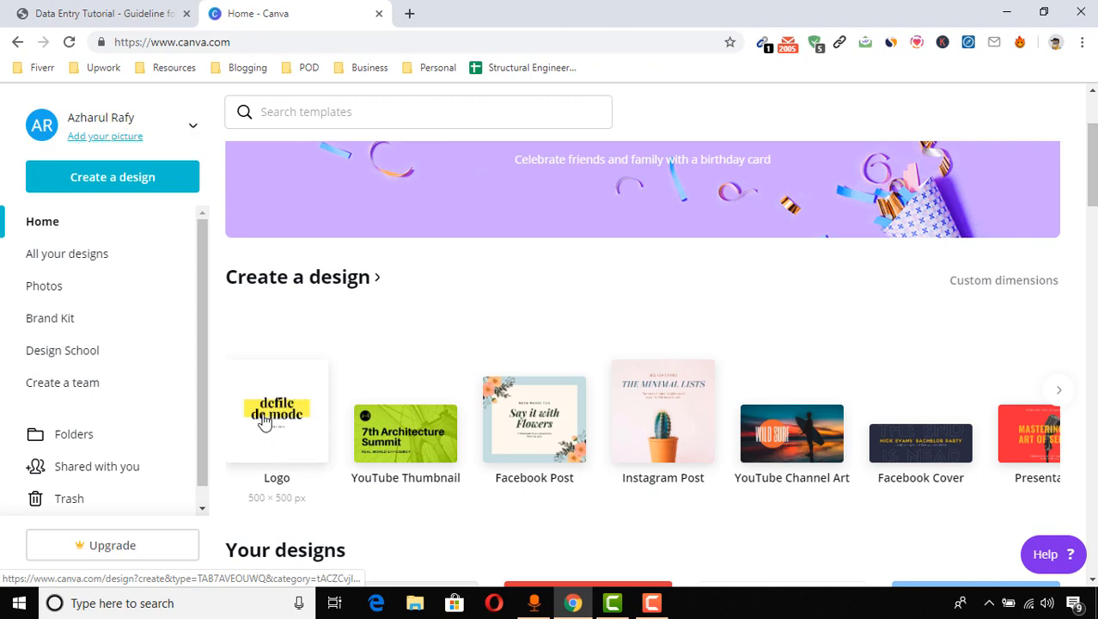
# Search the templates for "logo" and start a new Logo design at 500 × 500 px
pyautogui.scroll(2, 500, 388)
pyautogui.click(578, 280)
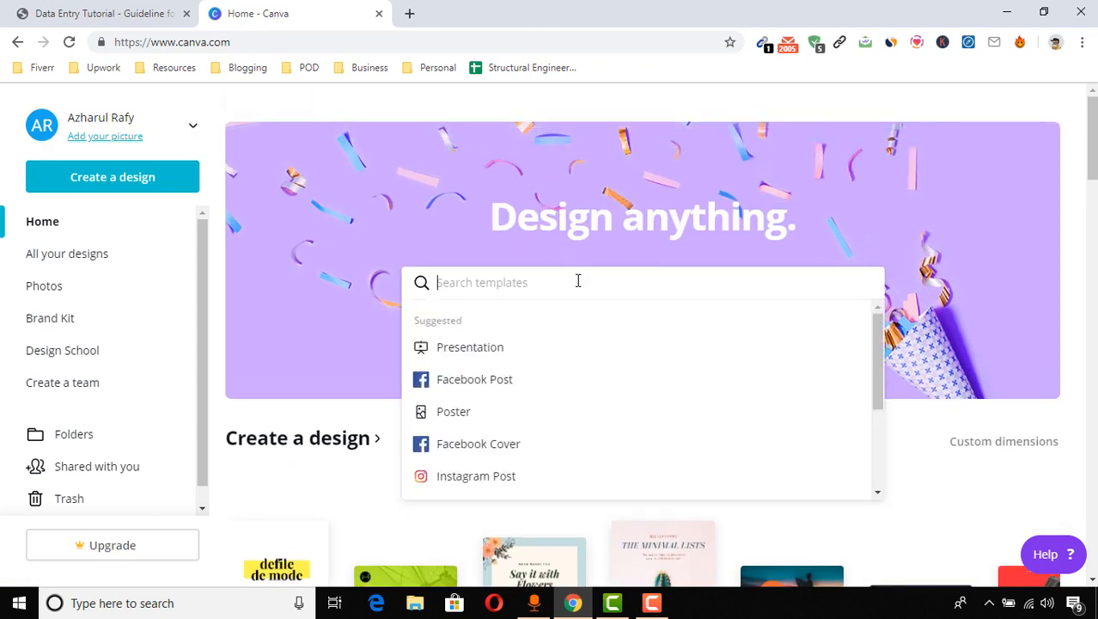
pyautogui.write('logo')
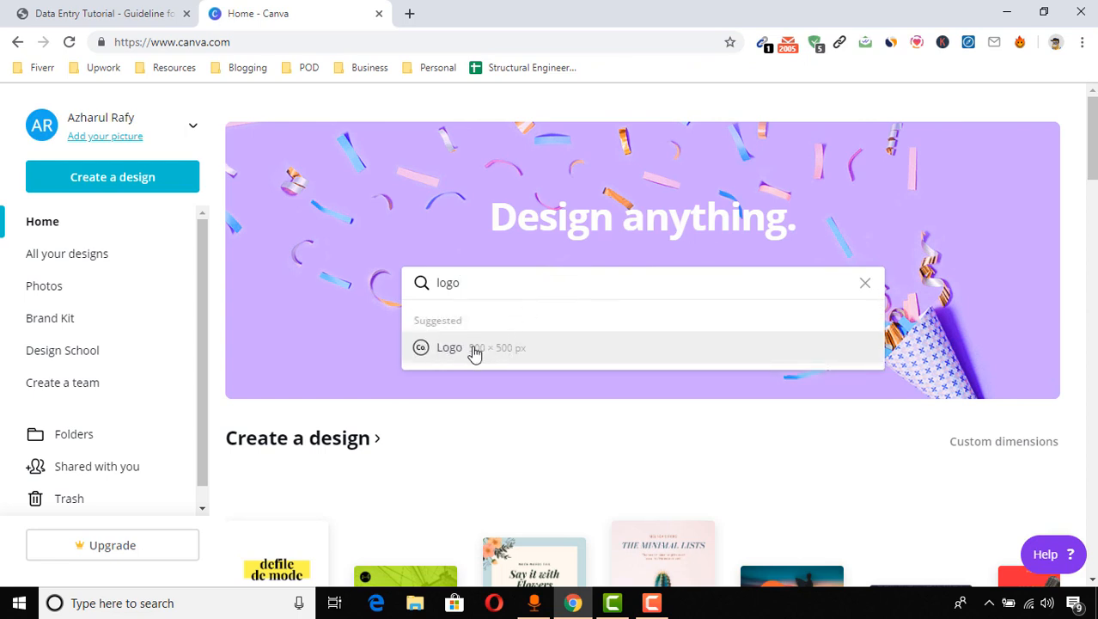
pyautogui.click(449, 348)
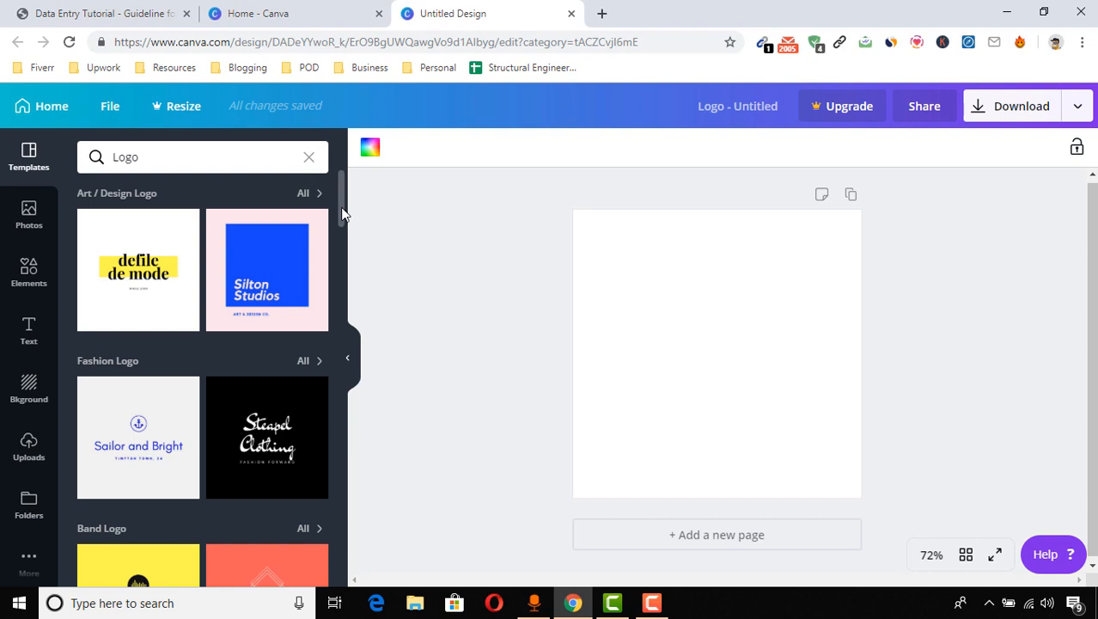
# Browse the logo templates across their categories and the general results
pyautogui.moveTo(341, 214); pyautogui.dragTo(341, 355)
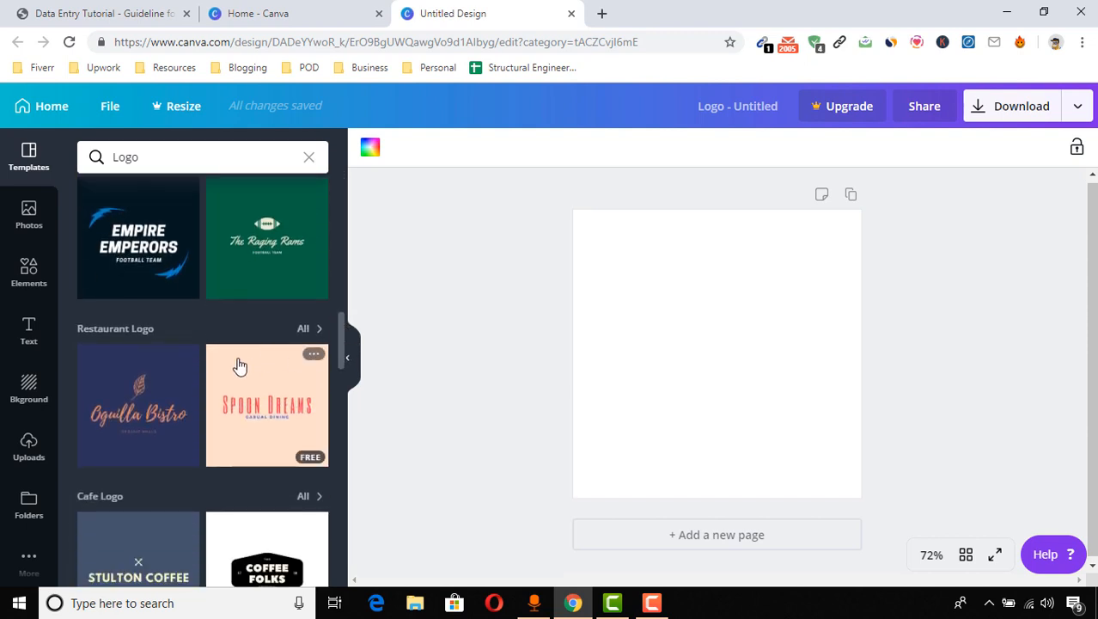
pyautogui.scroll(-2, 238, 442)
pyautogui.scroll(-10, 241, 318)
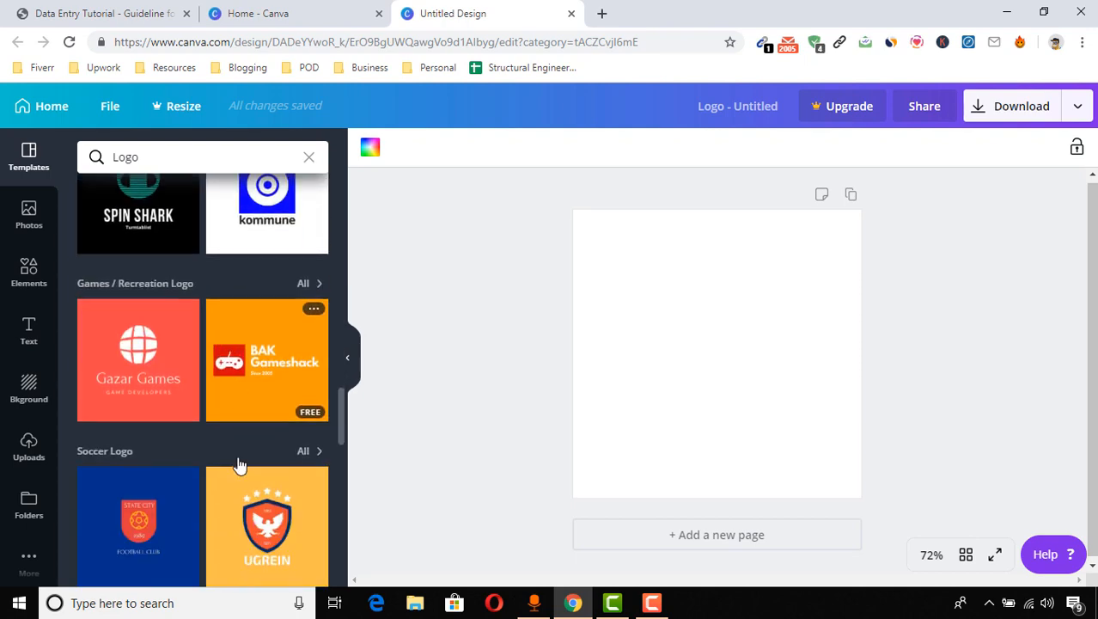
pyautogui.scroll(-8, 232, 395)
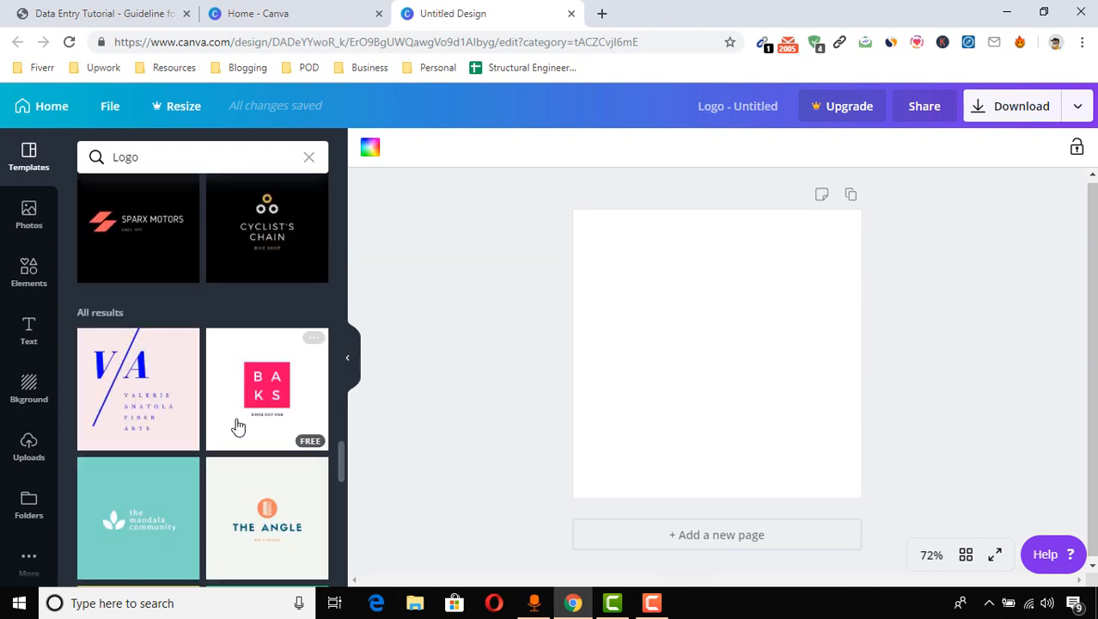
pyautogui.scroll(-2, 262, 387)
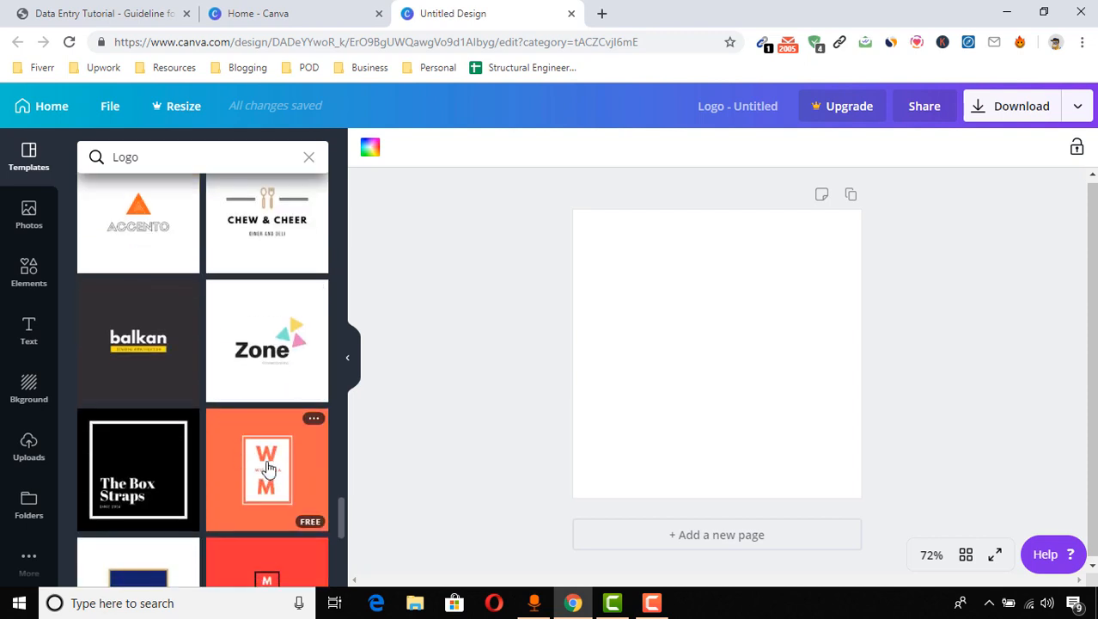
pyautogui.scroll(4, 256, 520)
pyautogui.scroll(6, 245, 476)
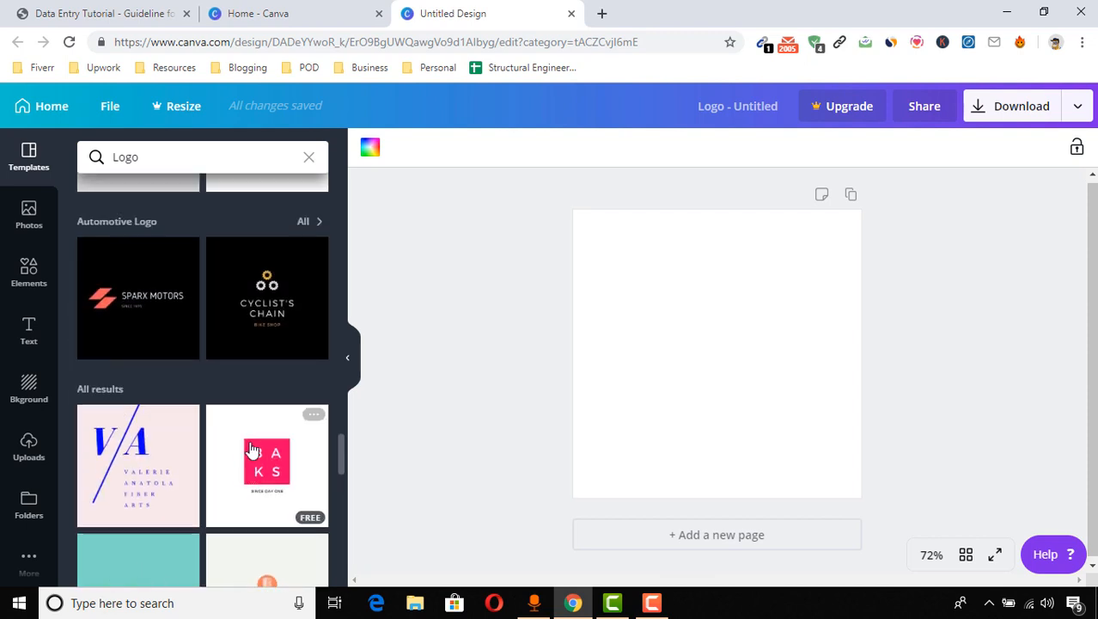
pyautogui.scroll(5, 267, 412)
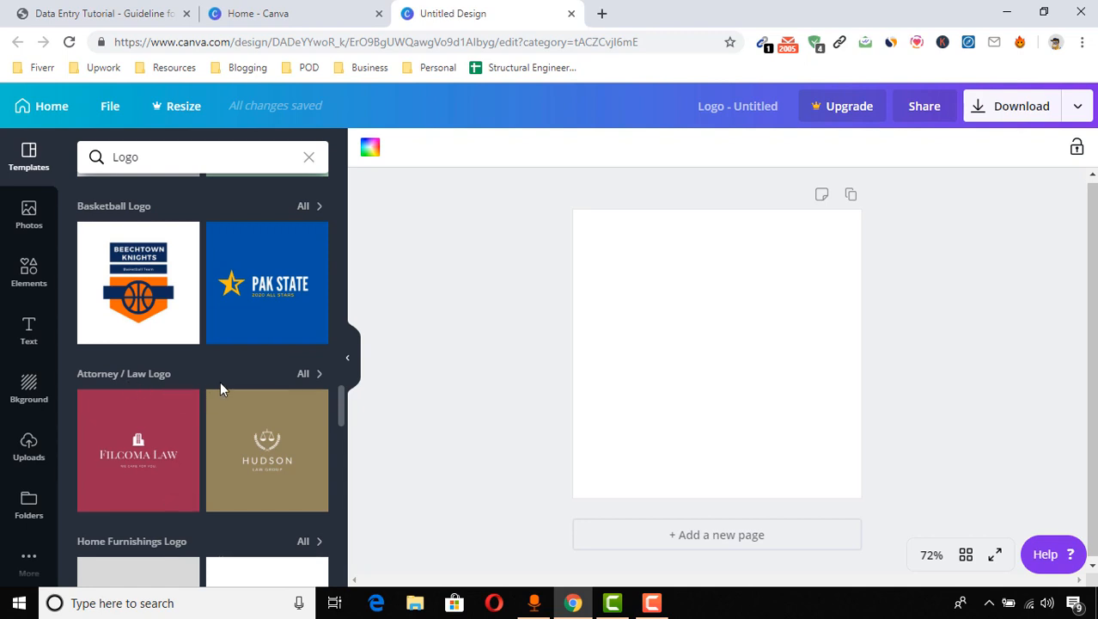
pyautogui.scroll(2, 235, 377)
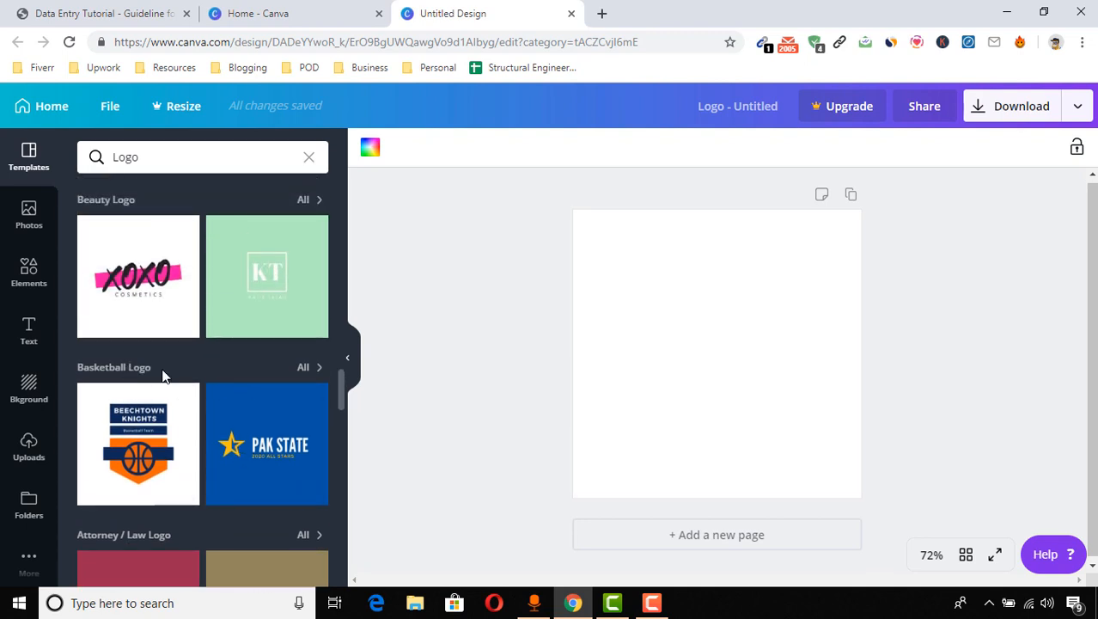
pyautogui.scroll(1, 222, 378)
pyautogui.scroll(1, 215, 285)
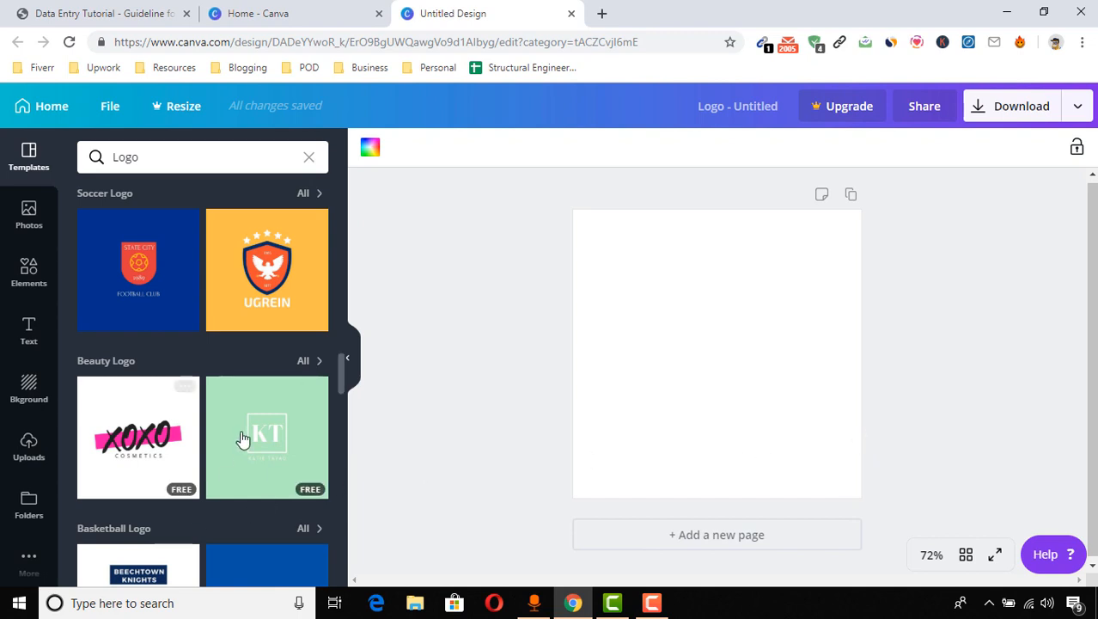
pyautogui.scroll(3, 132, 409)
pyautogui.scroll(-3, 132, 410)
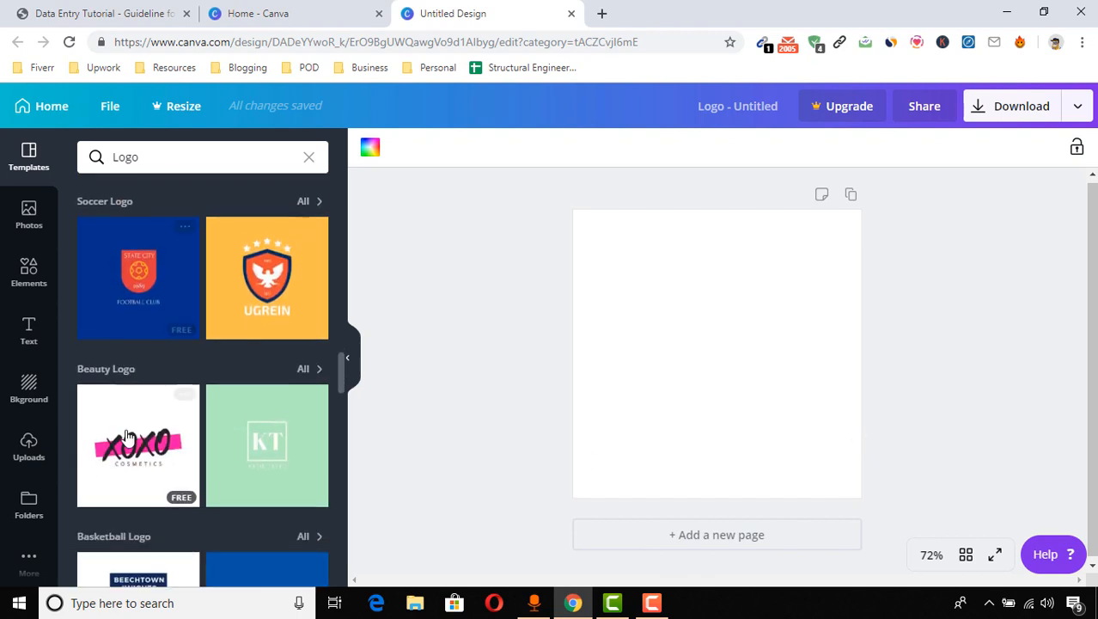
pyautogui.scroll(3, 118, 400)
pyautogui.scroll(-3, 127, 429)
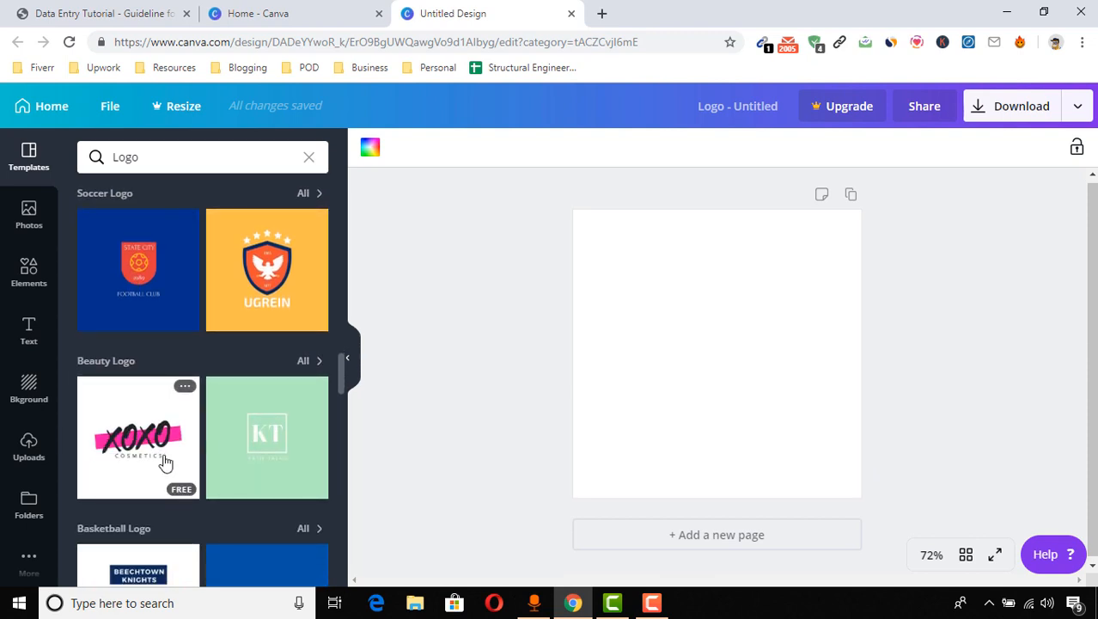
# Show all templates in the Beauty Logo category and look through them
pyautogui.click(303, 362)
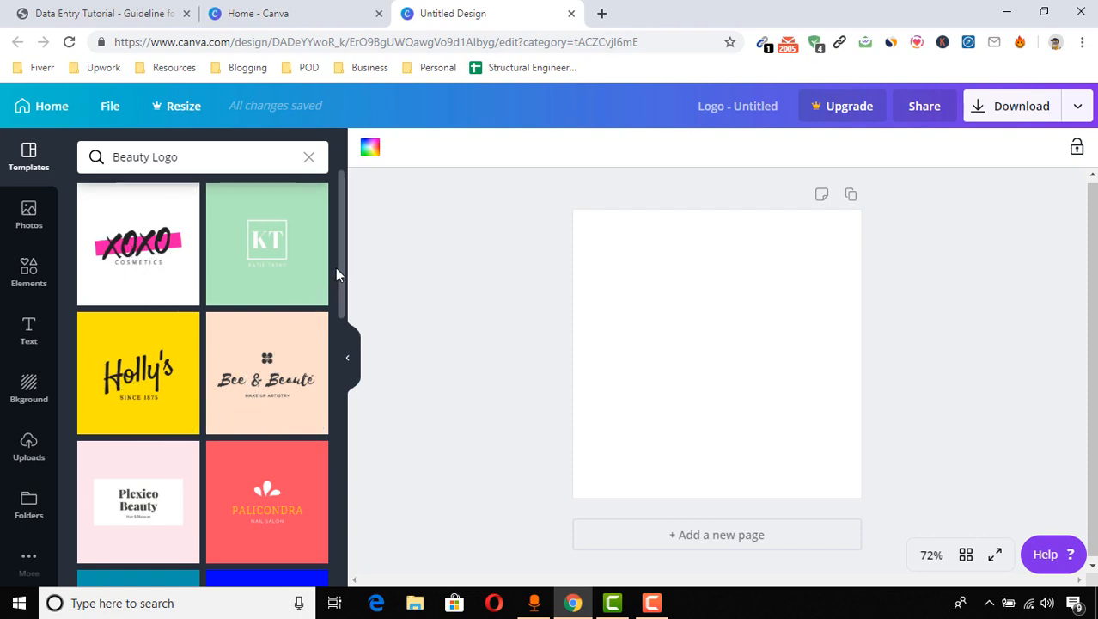
pyautogui.moveTo(338, 274); pyautogui.dragTo(331, 492)
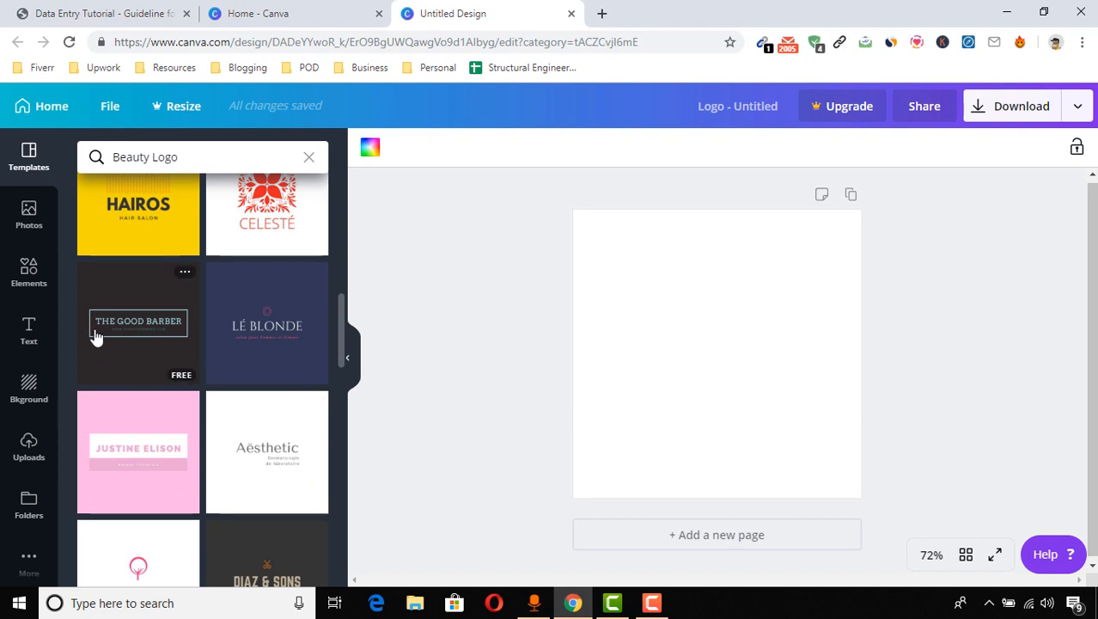
pyautogui.scroll(-2, 231, 480)
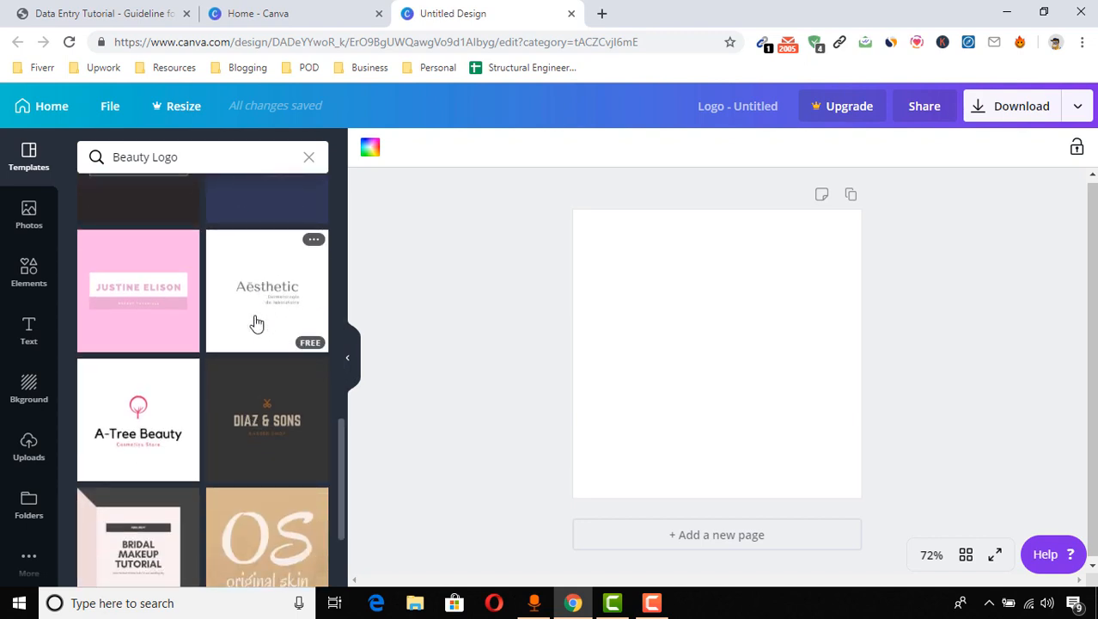
pyautogui.scroll(-2, 294, 351)
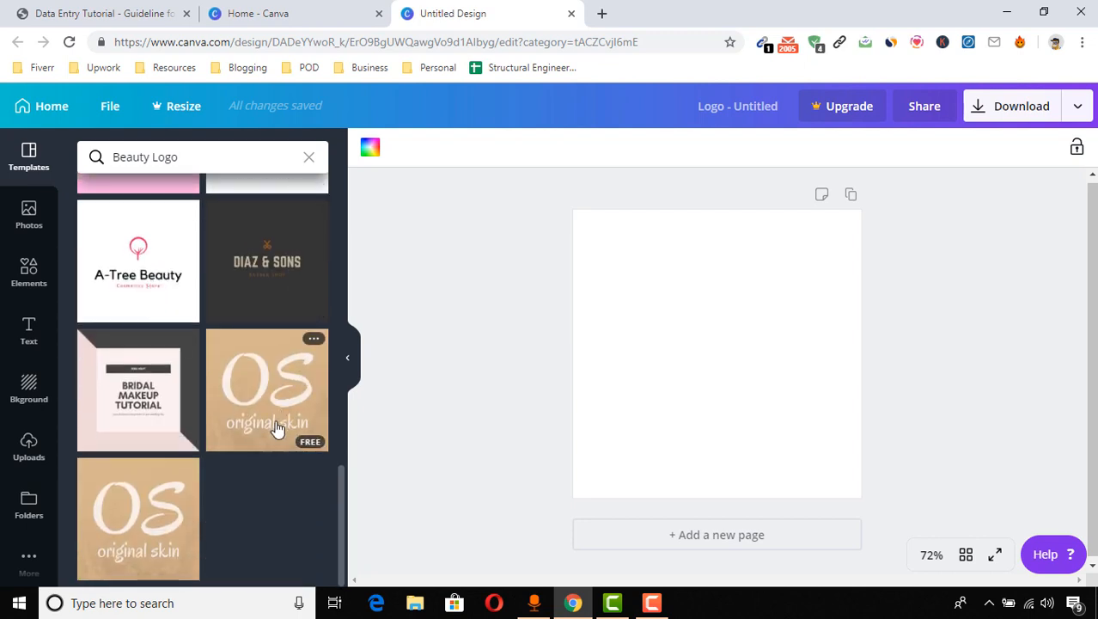
pyautogui.scroll(1, 224, 464)
pyautogui.scroll(10, 232, 447)
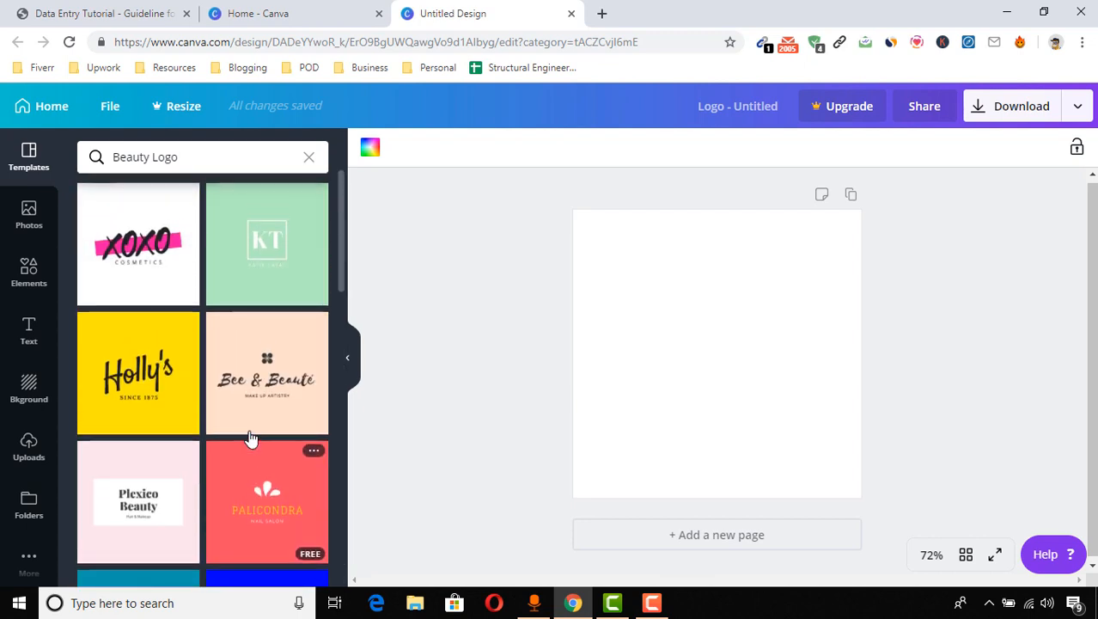
# Apply the peach "Bee & Beauté" logo template to the blank page and replace the word "Bee" with "Jee"
pyautogui.click(267, 391)
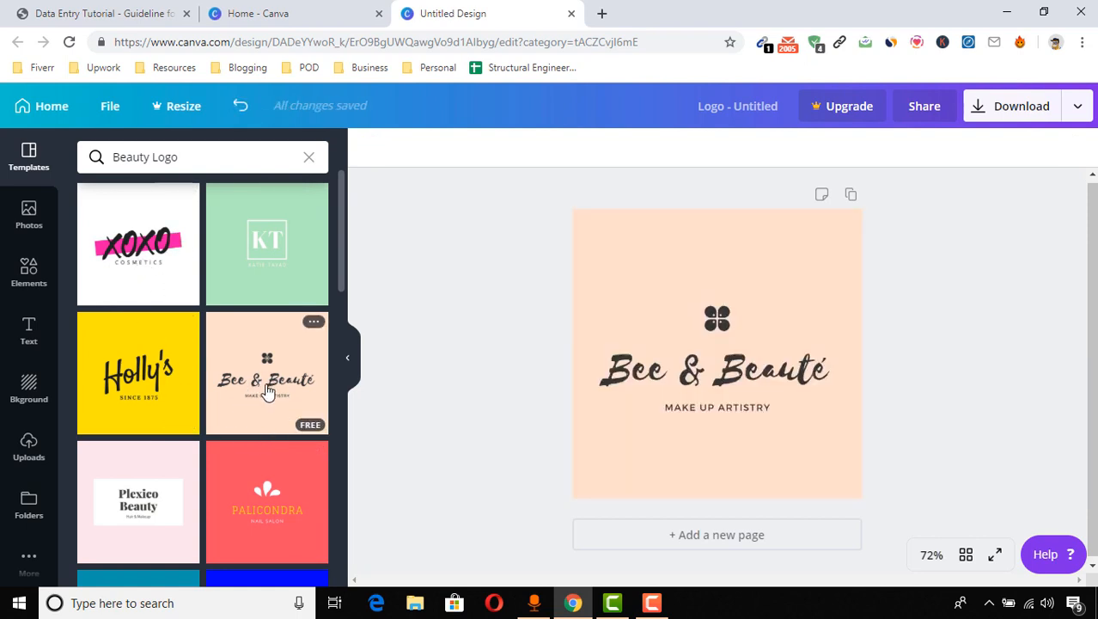
pyautogui.click(643, 371)
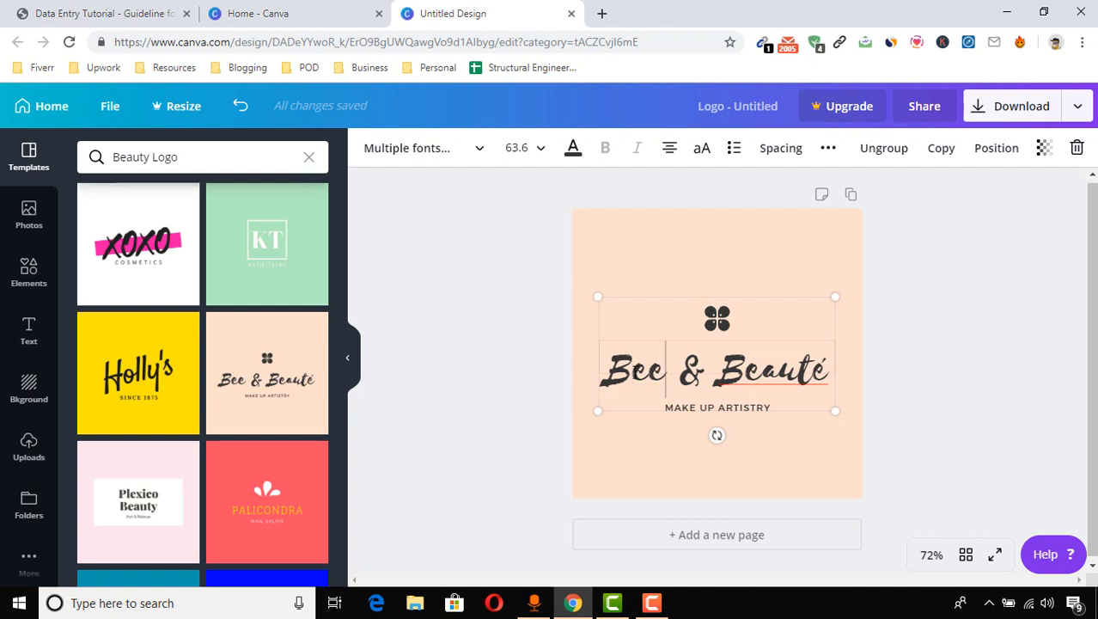
pyautogui.moveTo(666, 369); pyautogui.dragTo(604, 371)
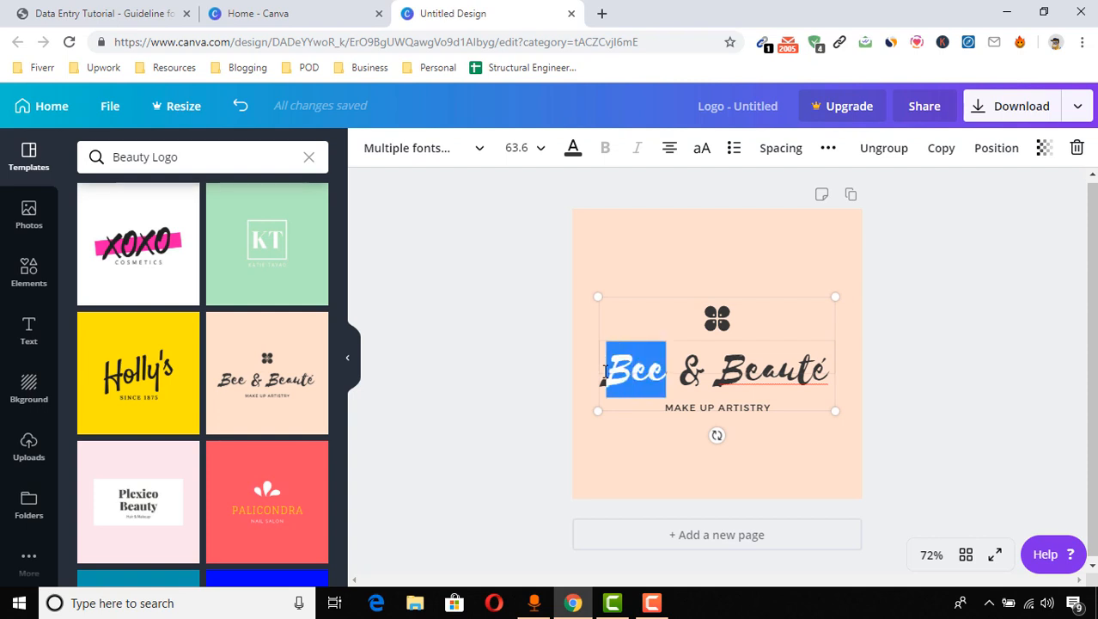
pyautogui.write('Jee')
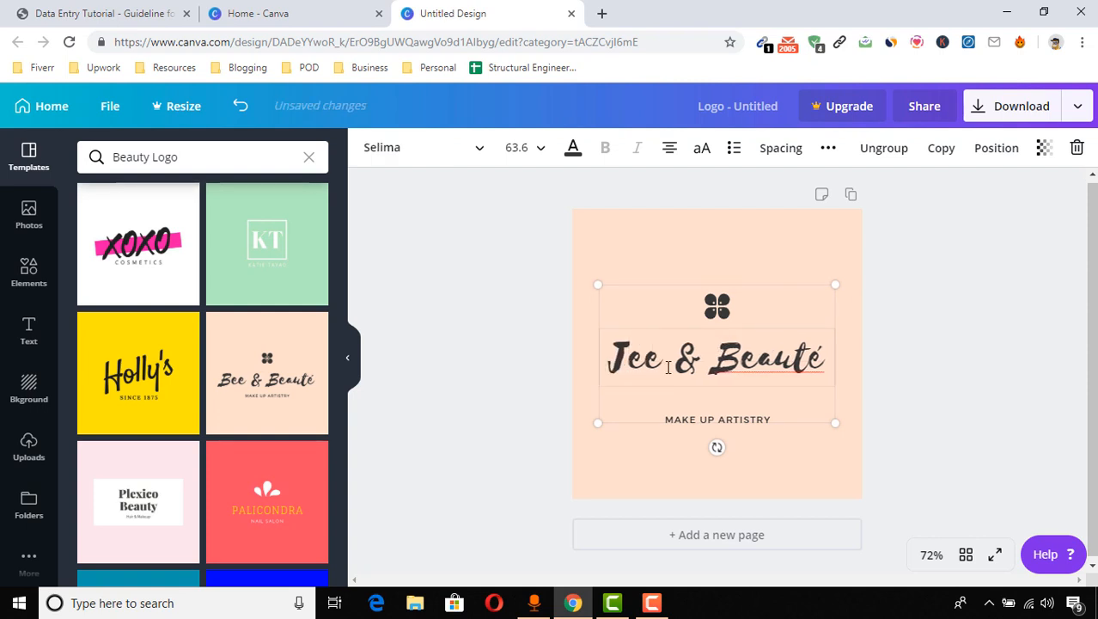
# Recolor the word "Jee" in the logo's title with the default pink
pyautogui.click(630, 356)
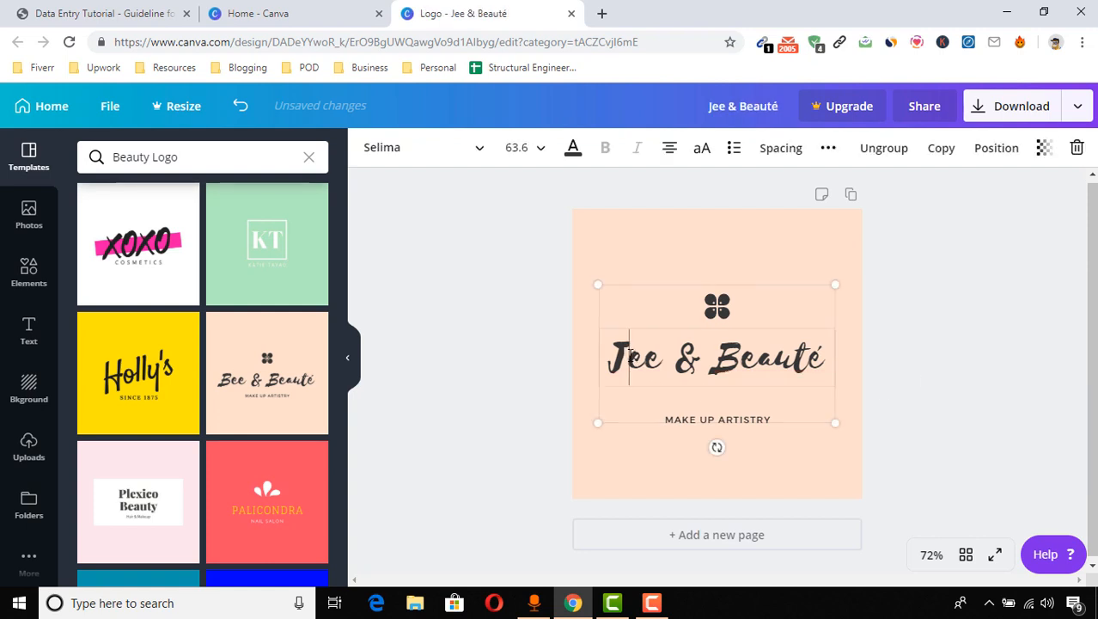
pyautogui.doubleClick(633, 367)
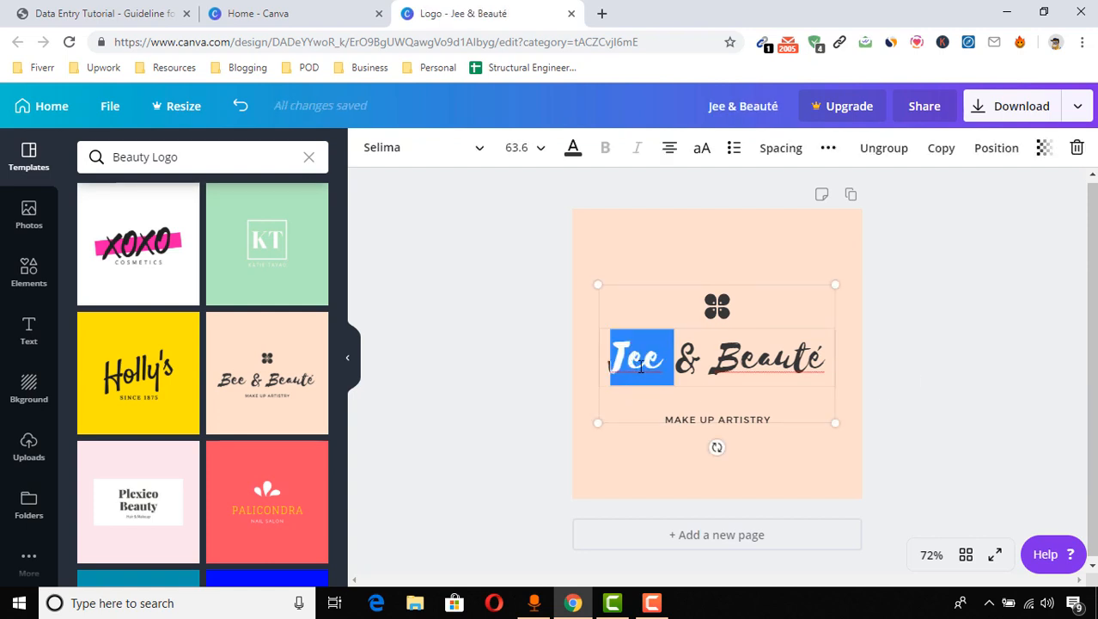
pyautogui.click(579, 153)
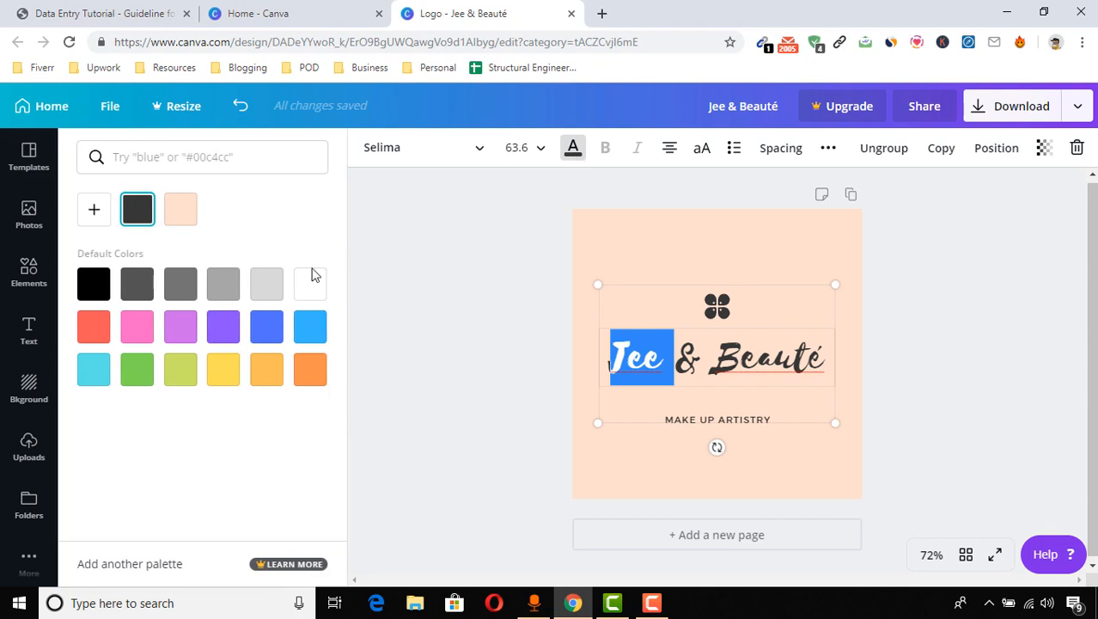
pyautogui.click(137, 340)
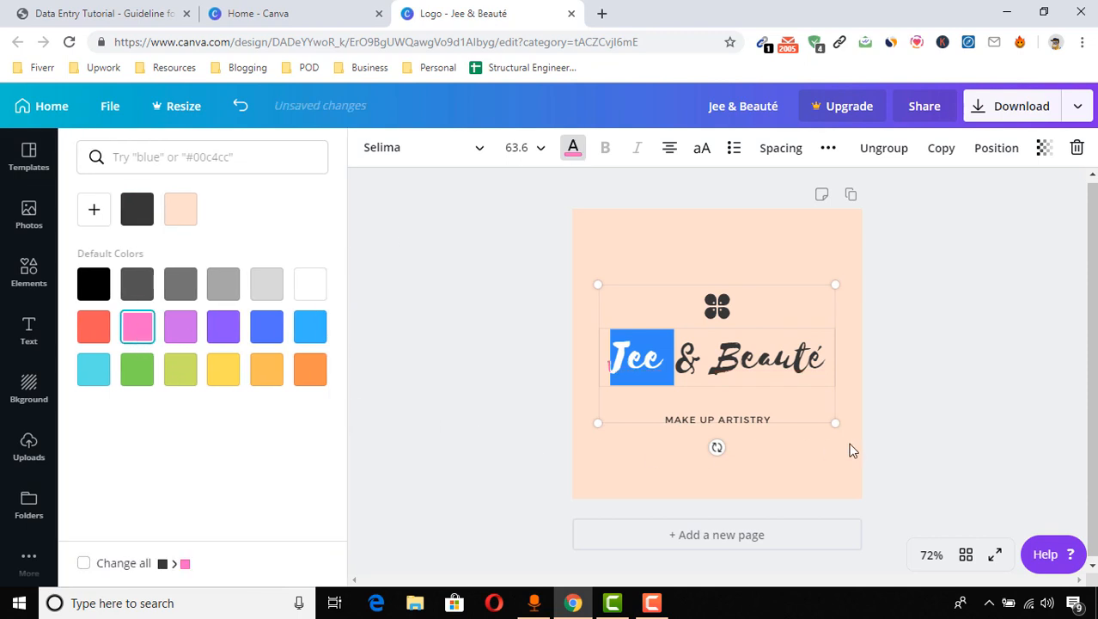
pyautogui.click(850, 450)
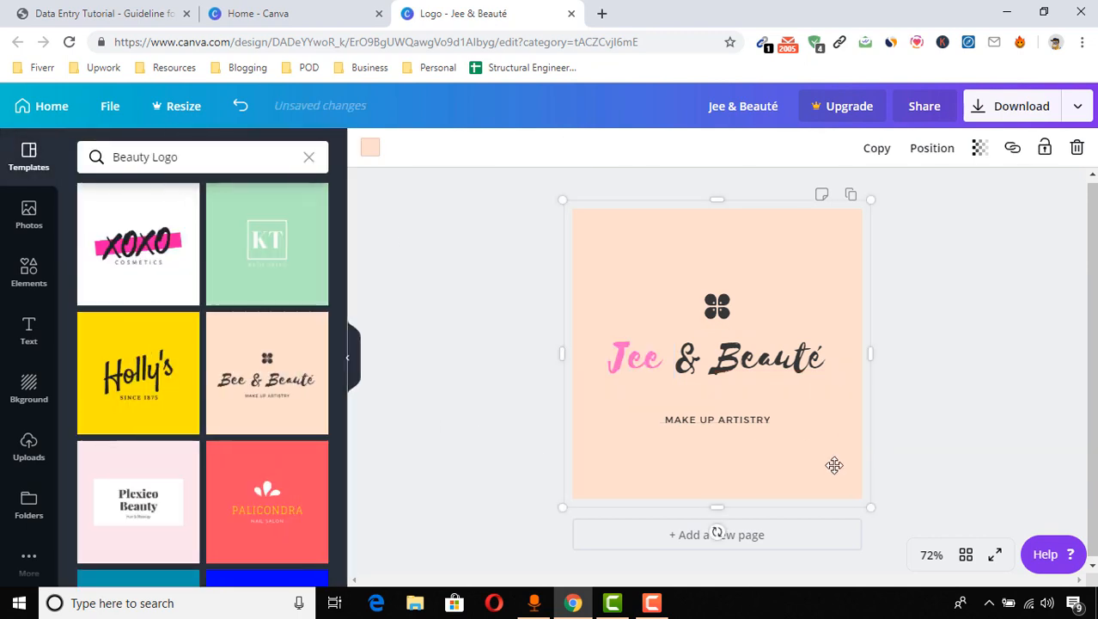
# Recolor the word "Beauté" in the title with the pink already used in the design, leaving the ampersand out
pyautogui.click(739, 362)
pyautogui.click(703, 361)
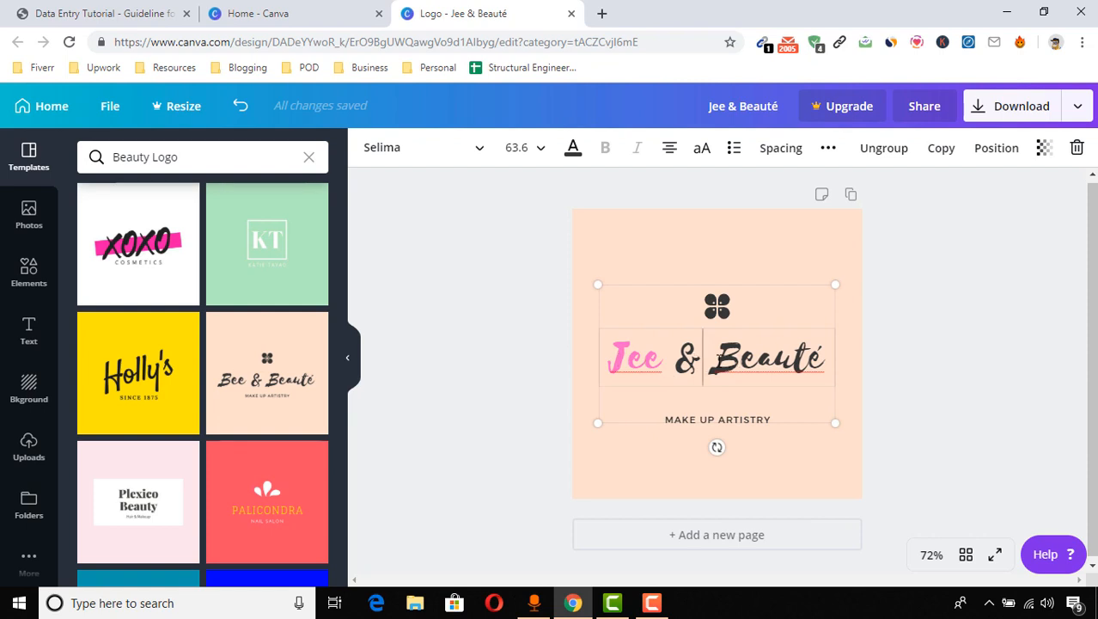
pyautogui.moveTo(717, 361); pyautogui.dragTo(823, 363)
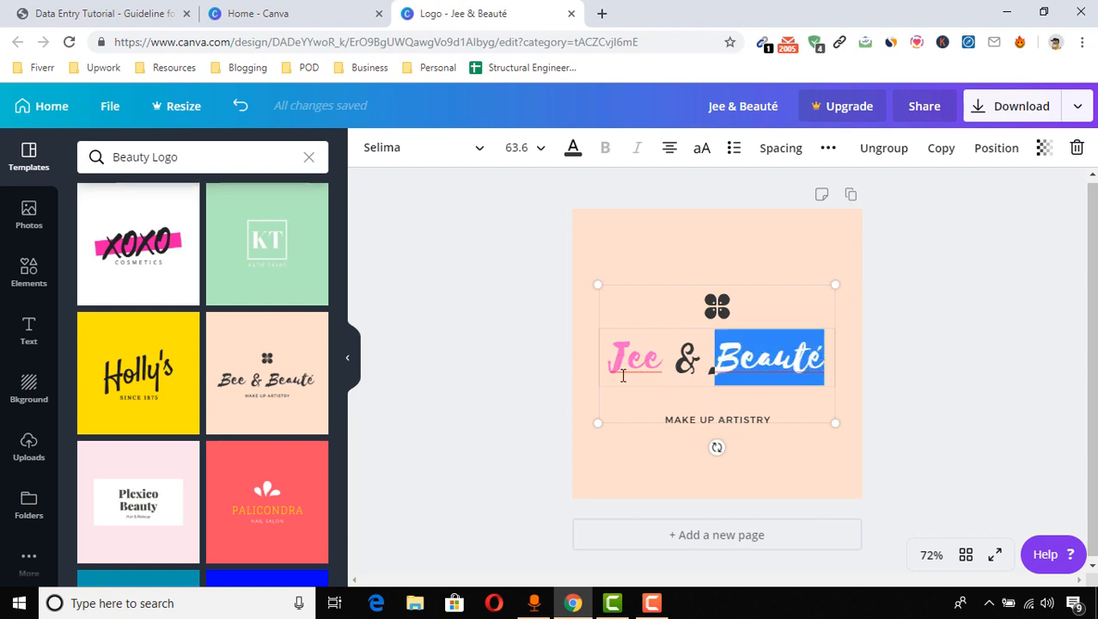
pyautogui.click(573, 149)
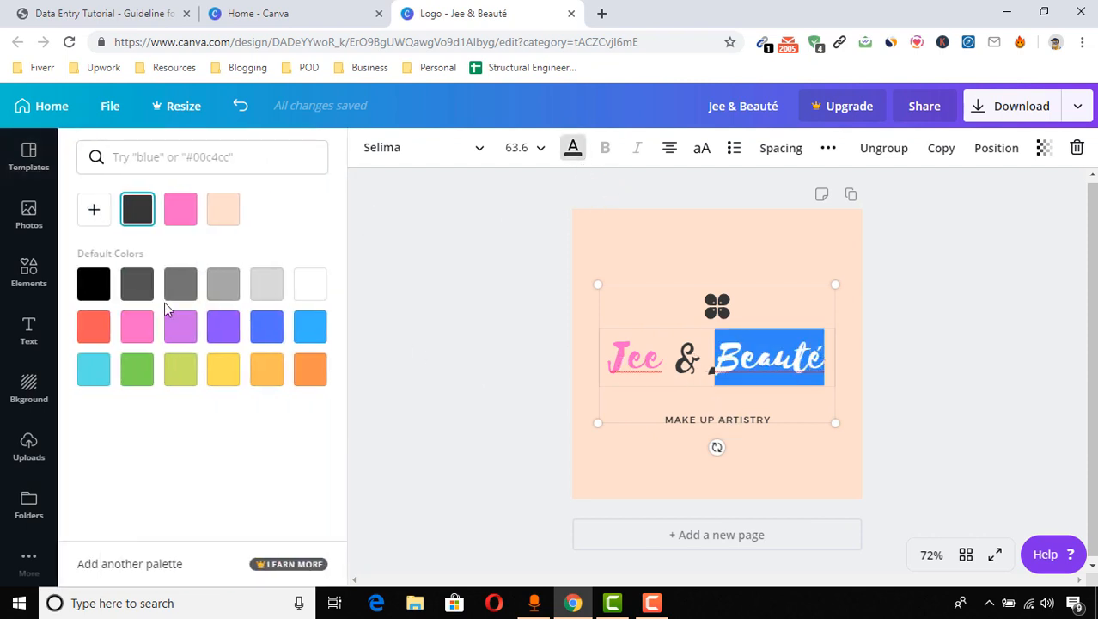
pyautogui.click(181, 211)
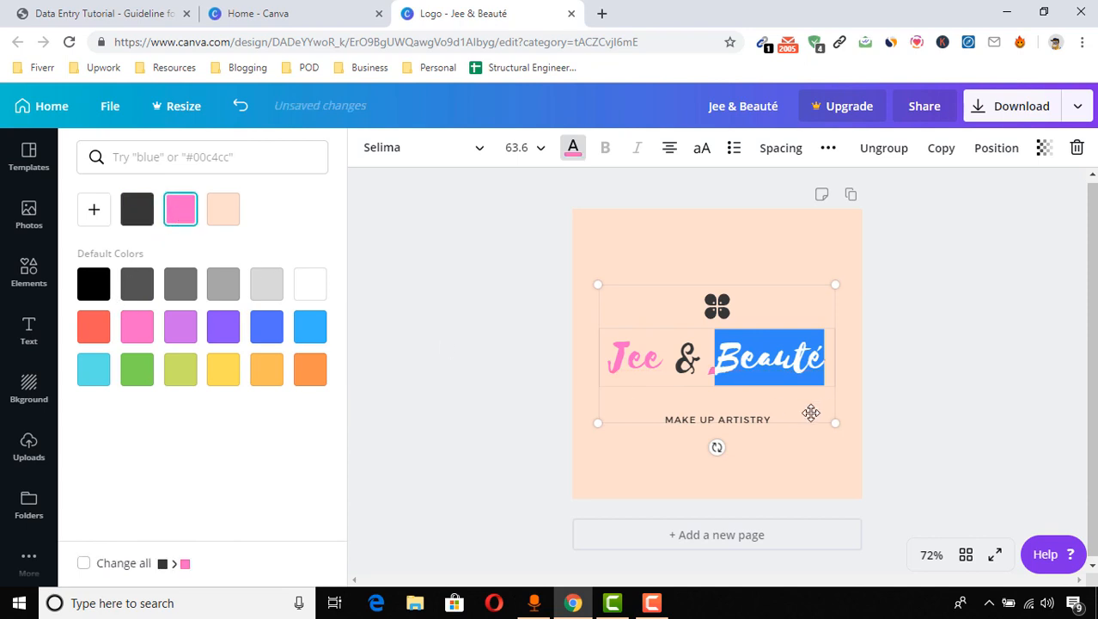
pyautogui.click(793, 361)
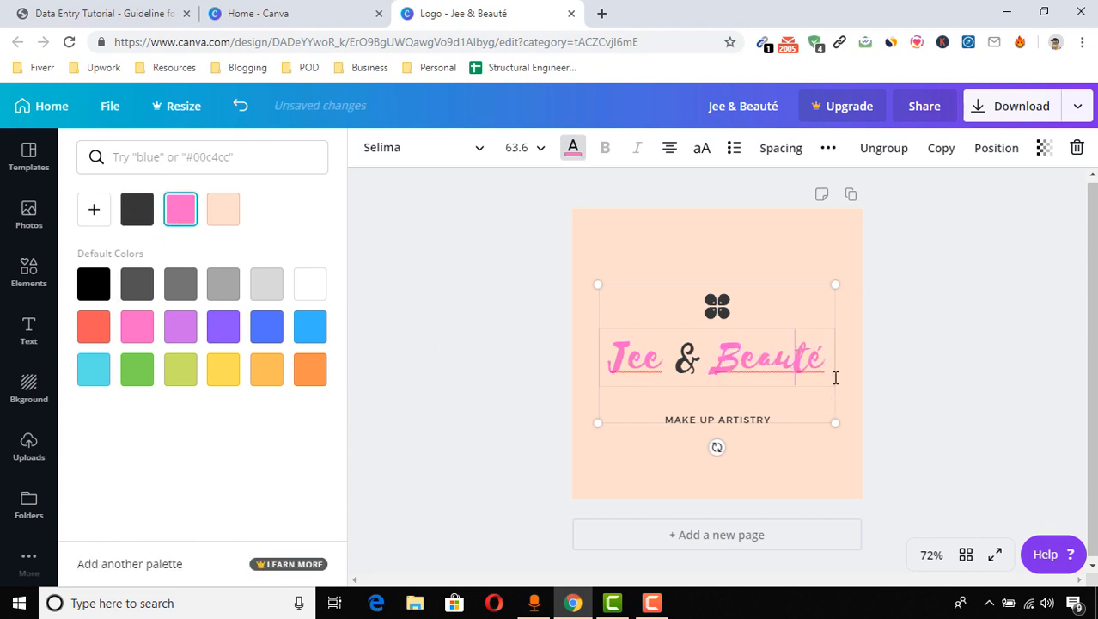
pyautogui.click(963, 397)
# Replace the tagline "MAKE UP ARTISTRY" below the title with "YOUR BEAUTY INSTRUCTOR"
pyautogui.click(675, 373)
pyautogui.click(690, 418)
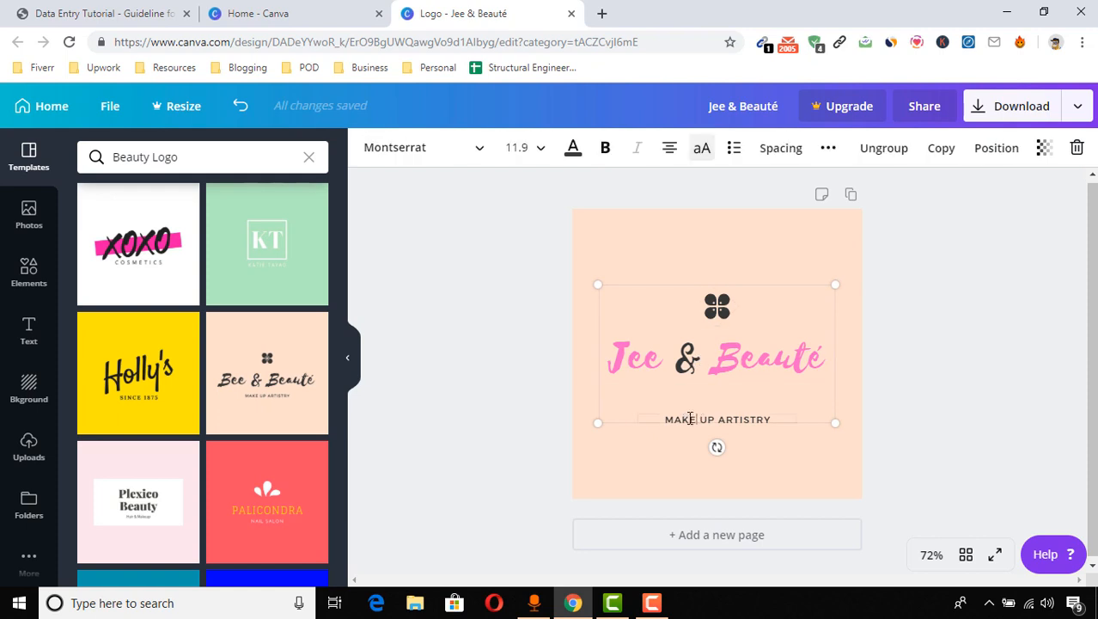
pyautogui.moveTo(676, 422); pyautogui.dragTo(754, 420)
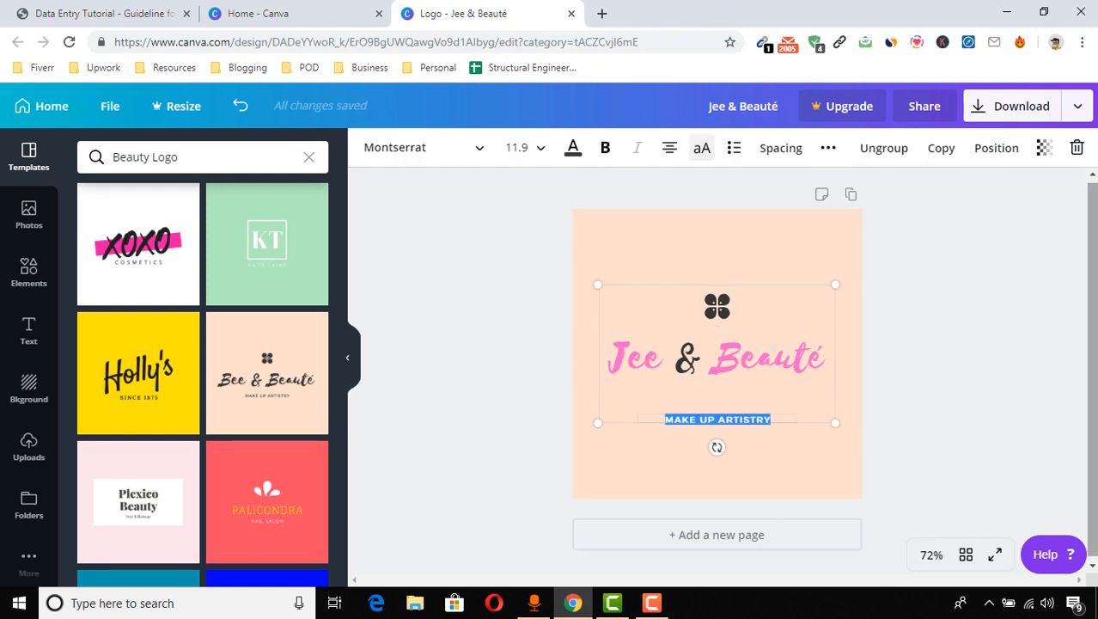
pyautogui.write('YOUR BUS')
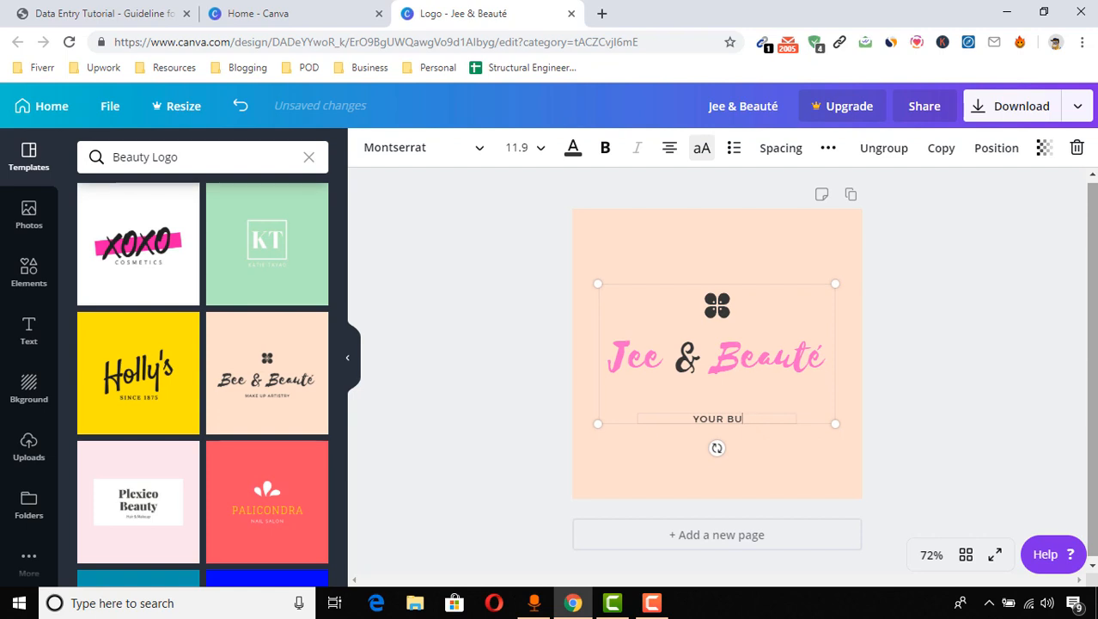
pyautogui.write('TY ')
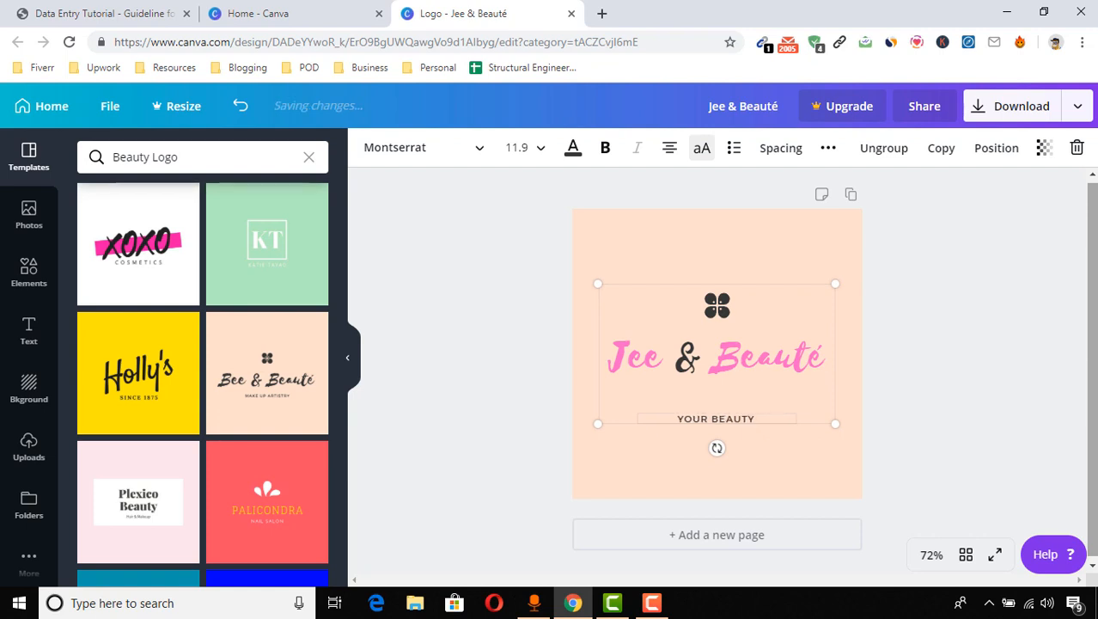
pyautogui.write('INSTRUCTIO')
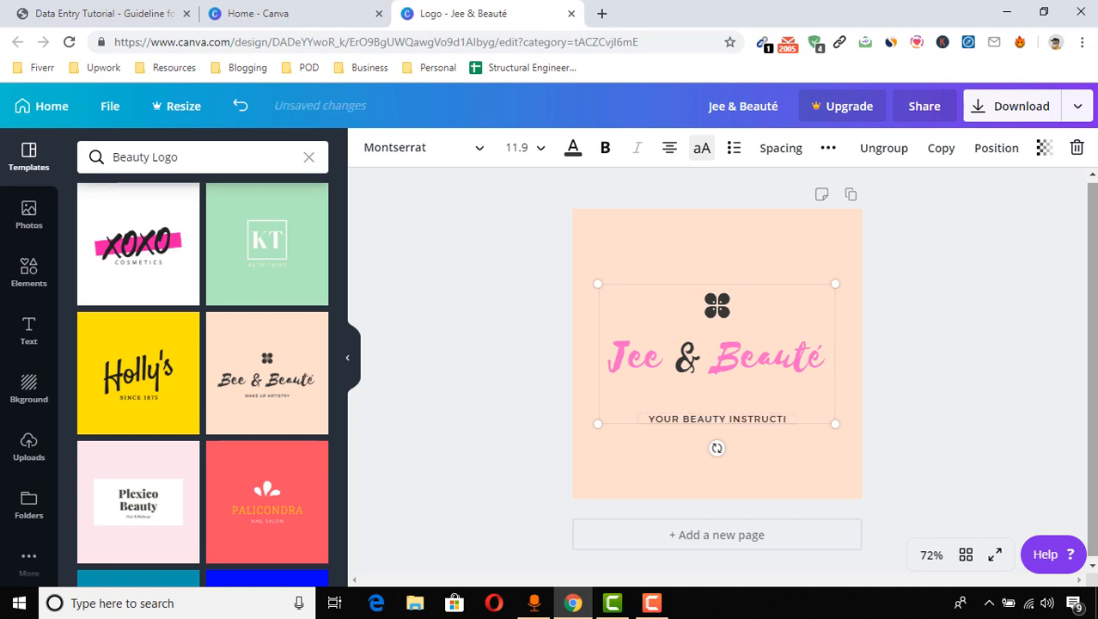
pyautogui.press('BackSpace')
pyautogui.press('BackSpace')
pyautogui.write('OR')
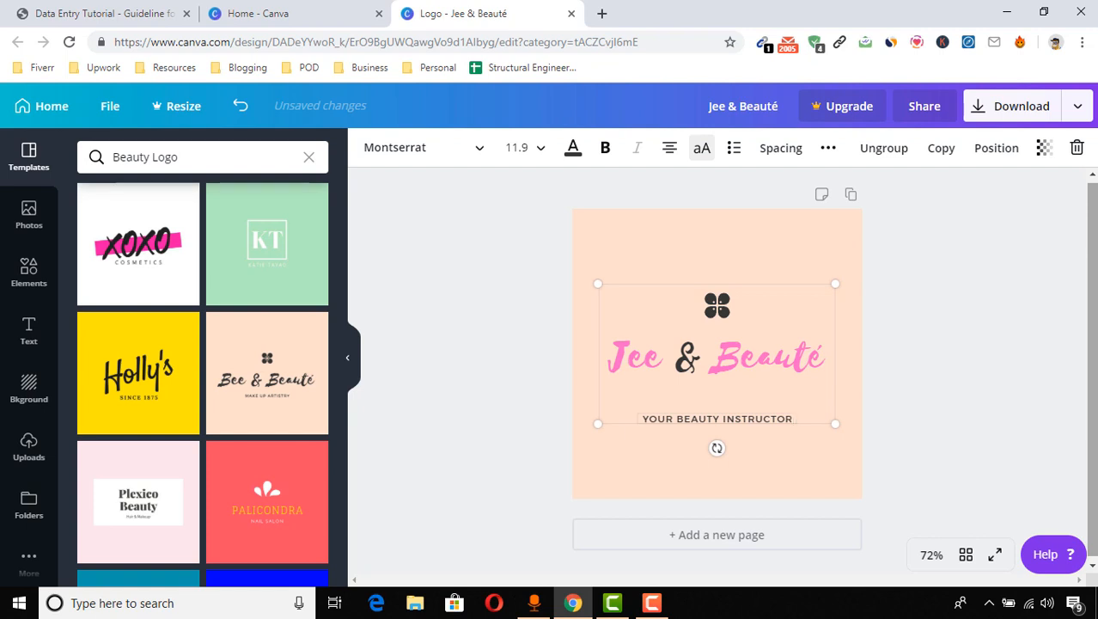
pyautogui.click(897, 415)
# Replace the word "INSTRUCTOR" in the tagline with "BRAND"
pyautogui.click(744, 419)
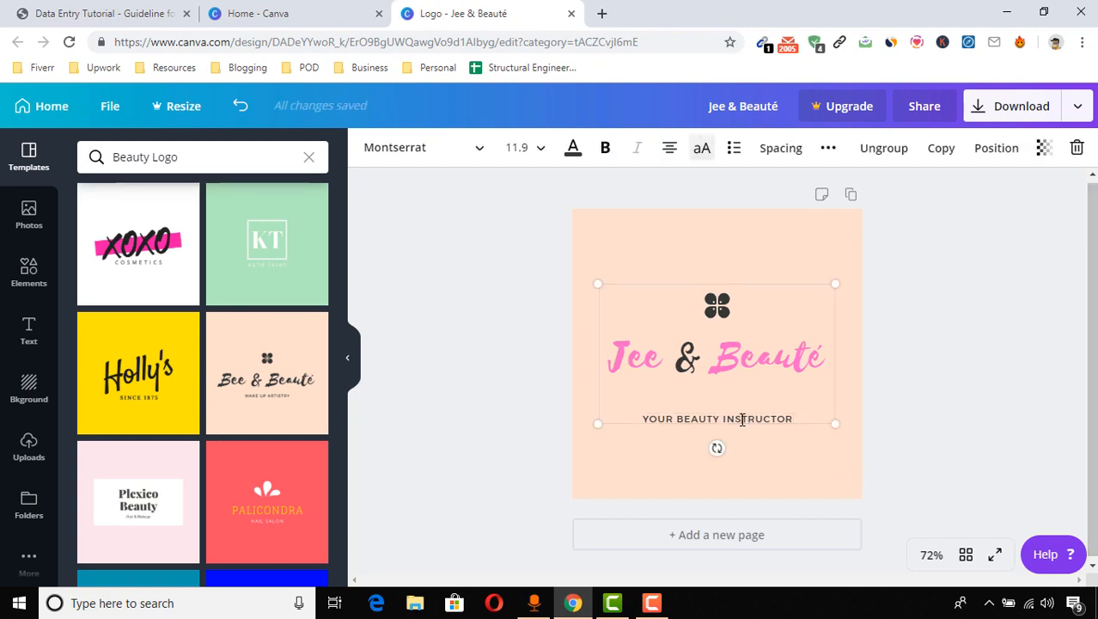
pyautogui.doubleClick(743, 419)
pyautogui.write('BRAN')
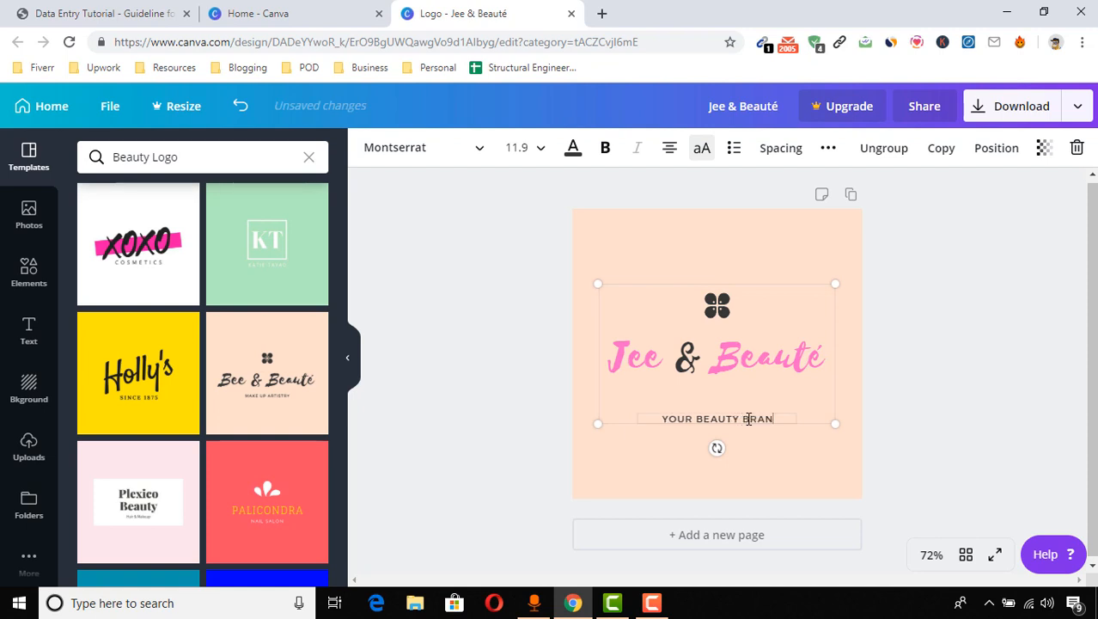
pyautogui.write('D')
pyautogui.click(909, 403)
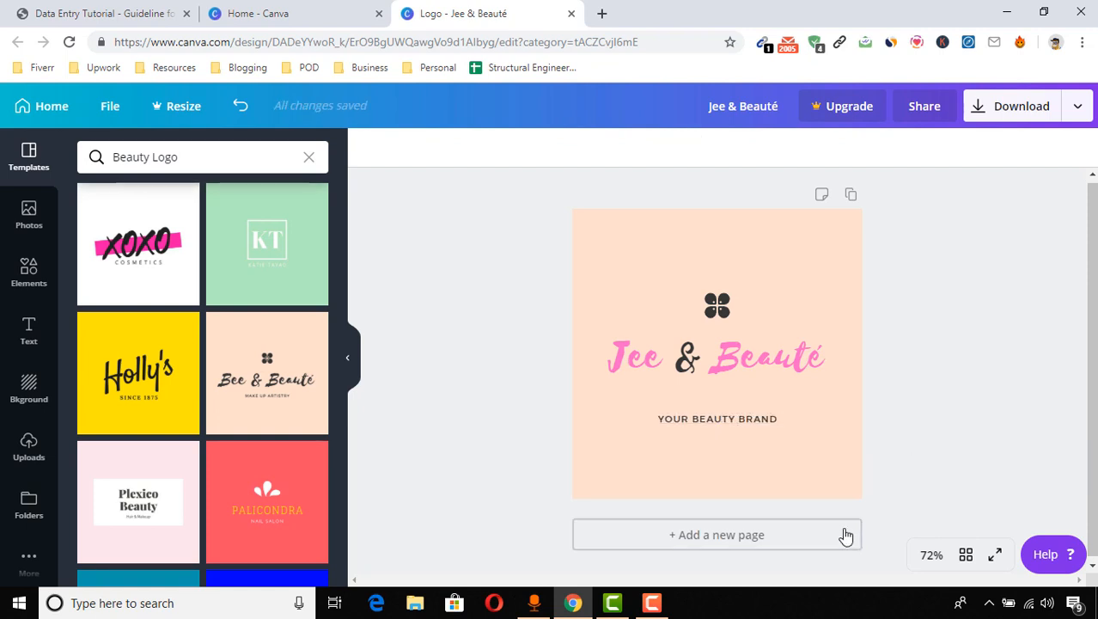
# Try white, light blue, blue, violet, magenta, pink and dark grey as the logo's background color, then restore the original peach
pyautogui.click(810, 245)
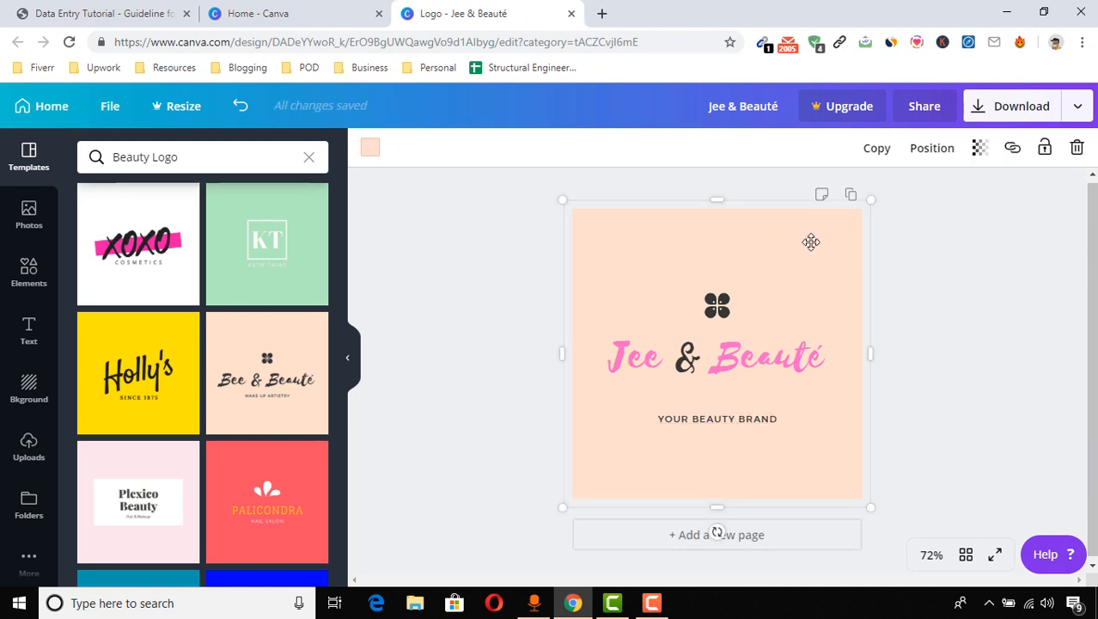
pyautogui.click(369, 148)
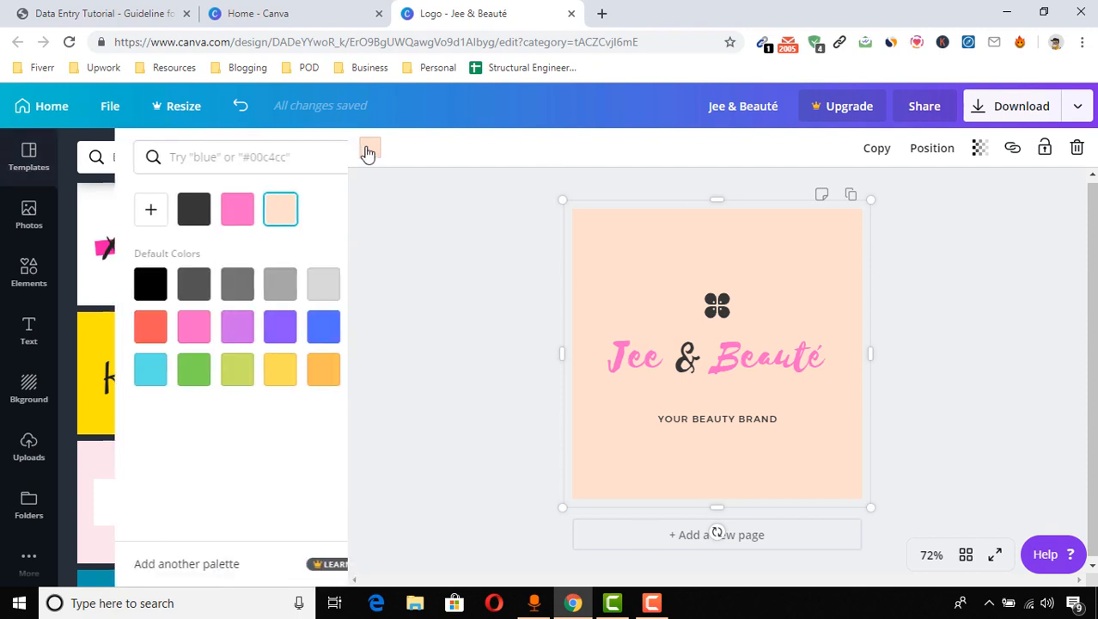
pyautogui.click(311, 292)
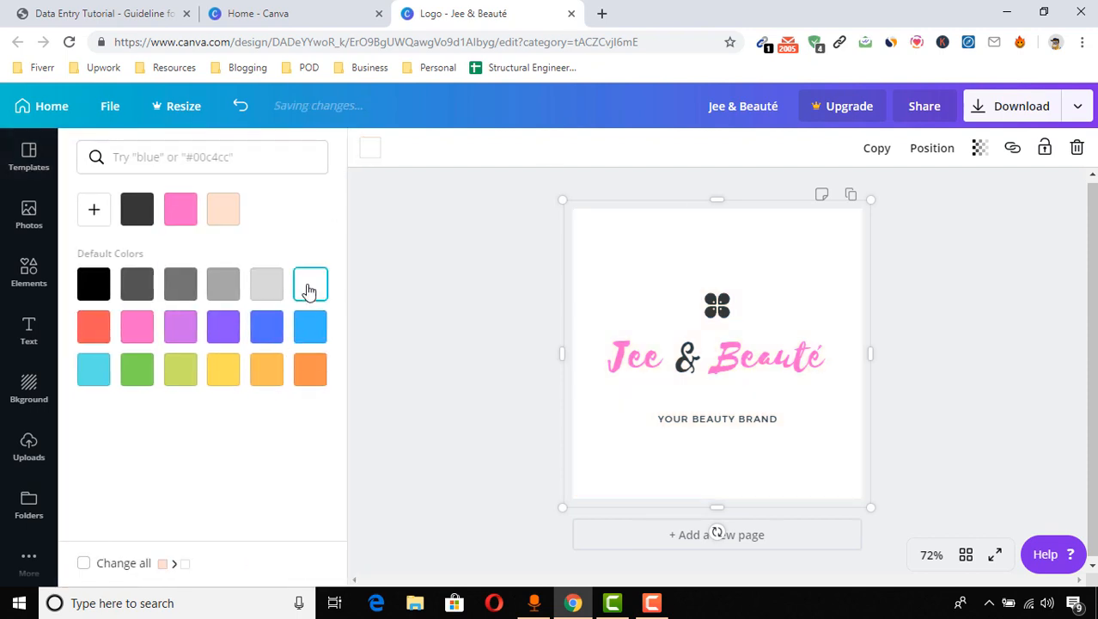
pyautogui.click(308, 323)
pyautogui.click(272, 330)
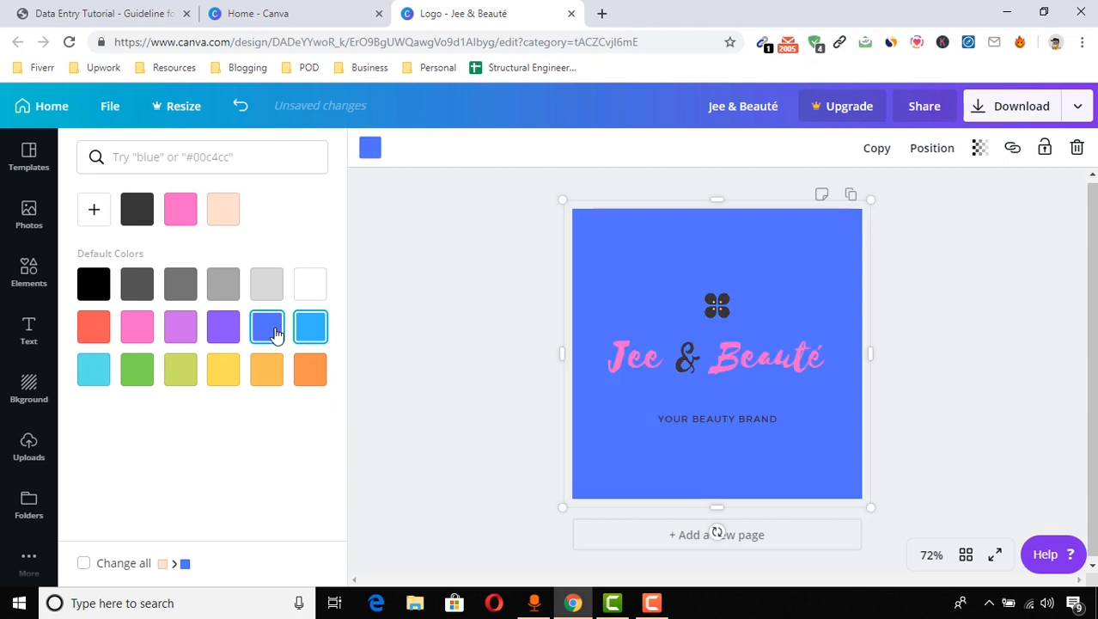
pyautogui.click(222, 337)
pyautogui.click(180, 336)
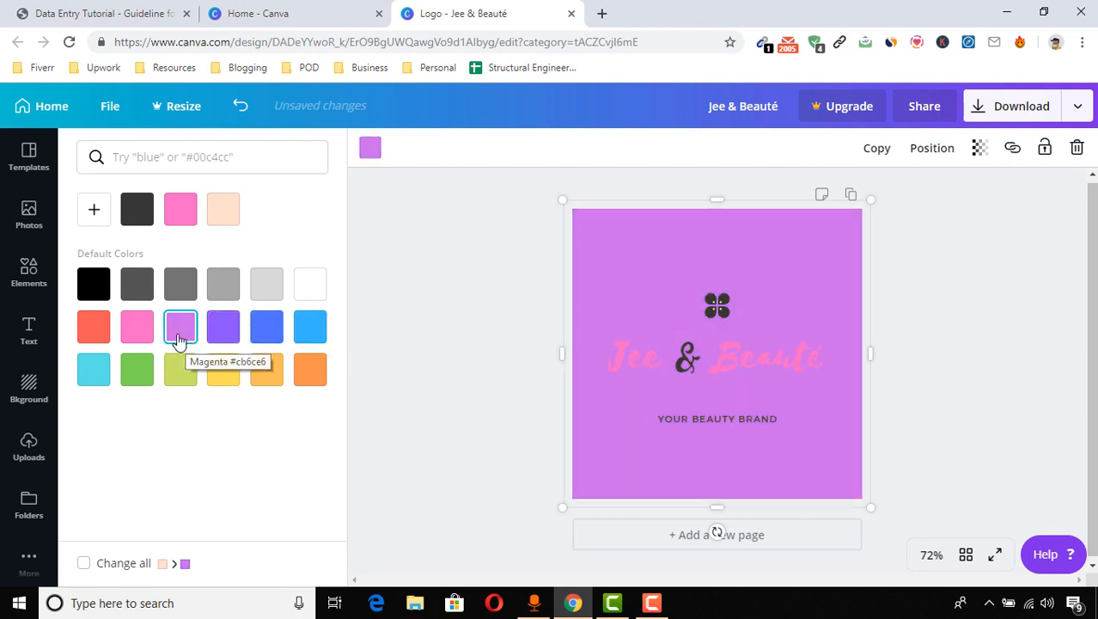
pyautogui.click(137, 337)
pyautogui.click(138, 215)
pyautogui.click(222, 216)
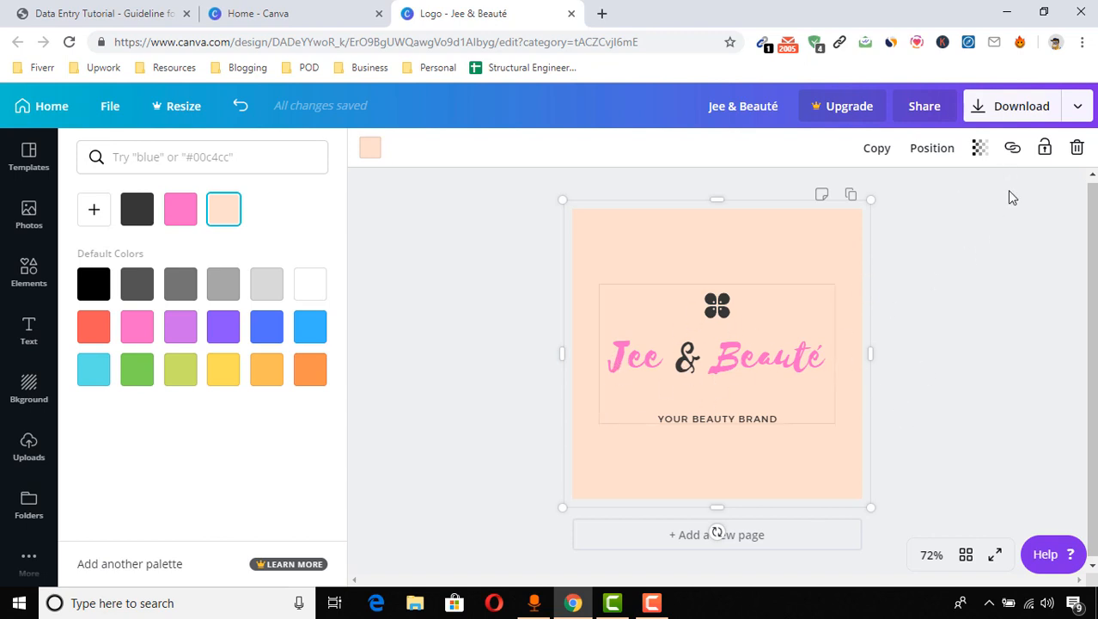
# Download the logo as a PNG and save it to the Desktop as "Jee & Beauté.png"
pyautogui.click(1021, 120)
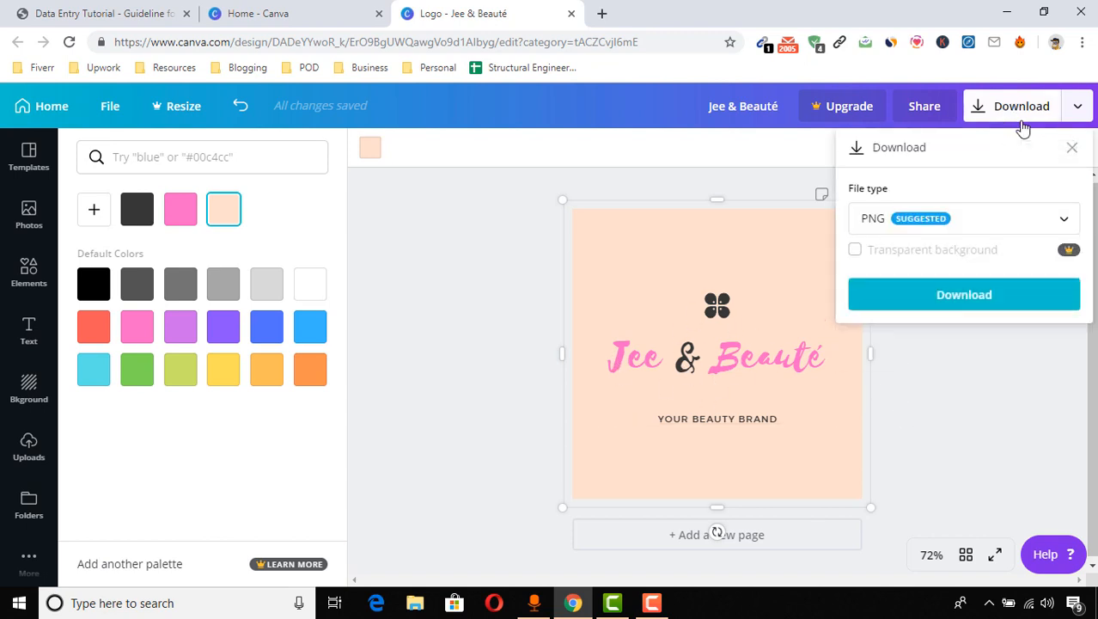
pyautogui.click(981, 295)
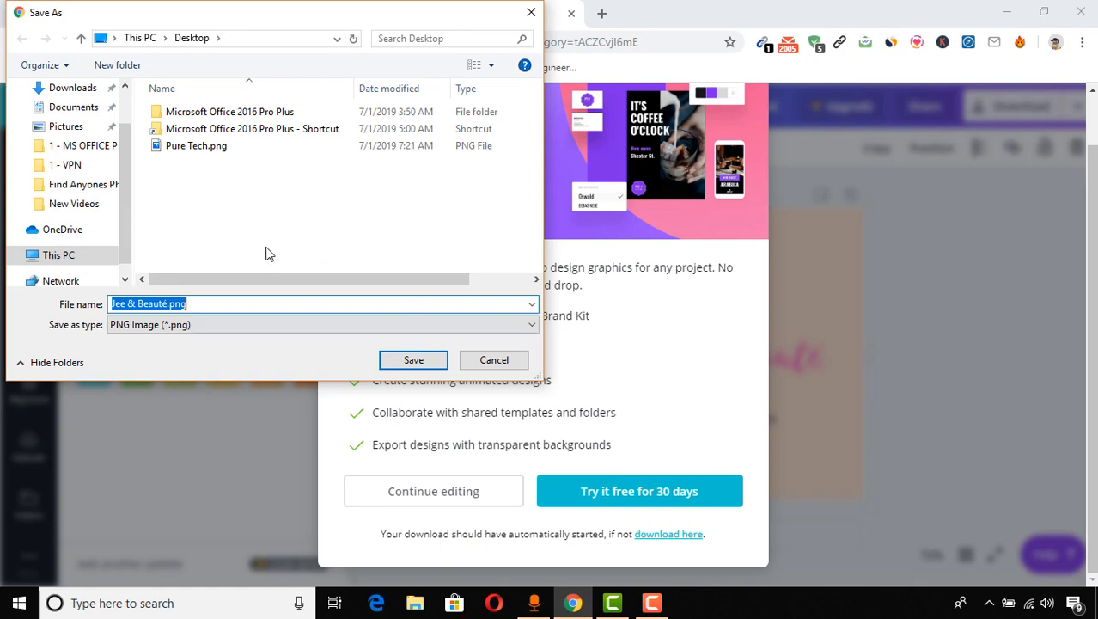
pyautogui.click(412, 360)
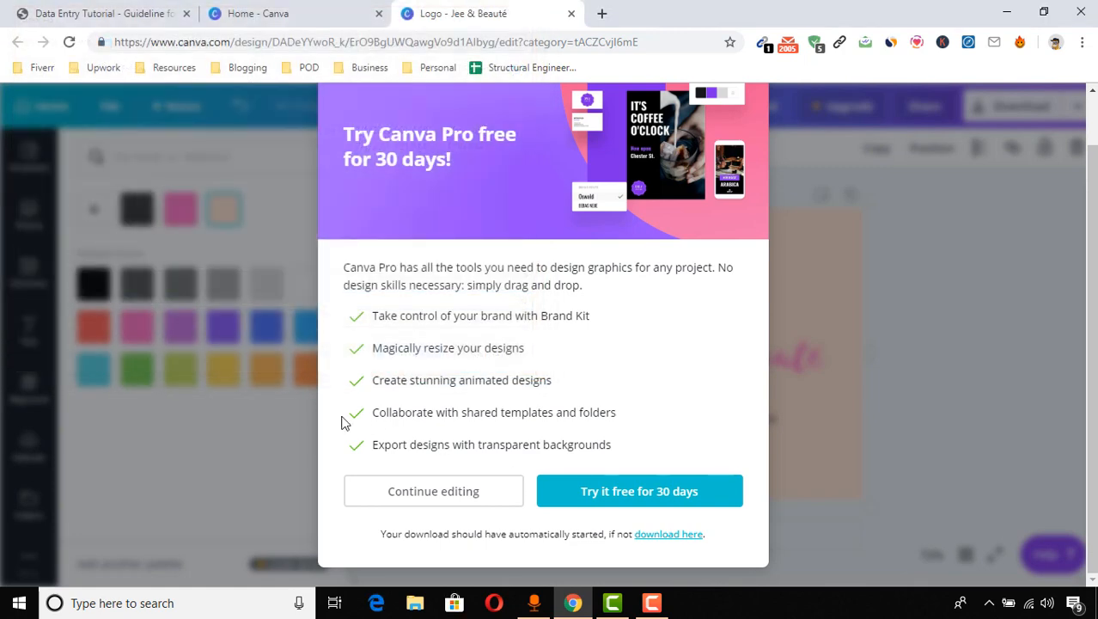
# Dismiss the Canva Pro trial offer and show the downloaded "Jee & Beauté.png" in its folder
pyautogui.click(189, 475)
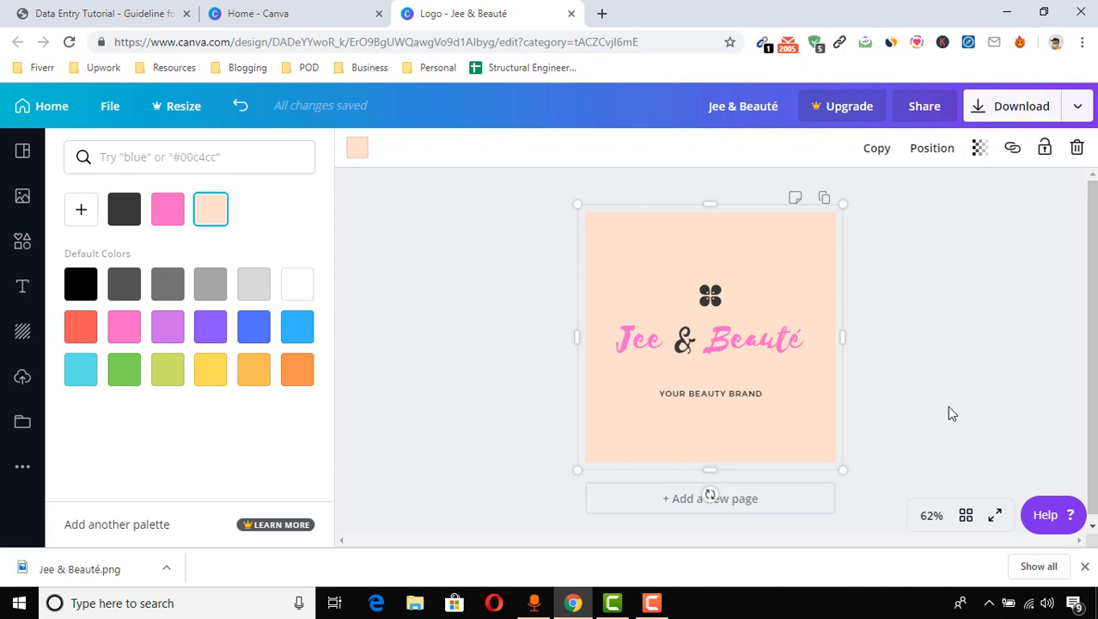
pyautogui.rightClick(92, 574)
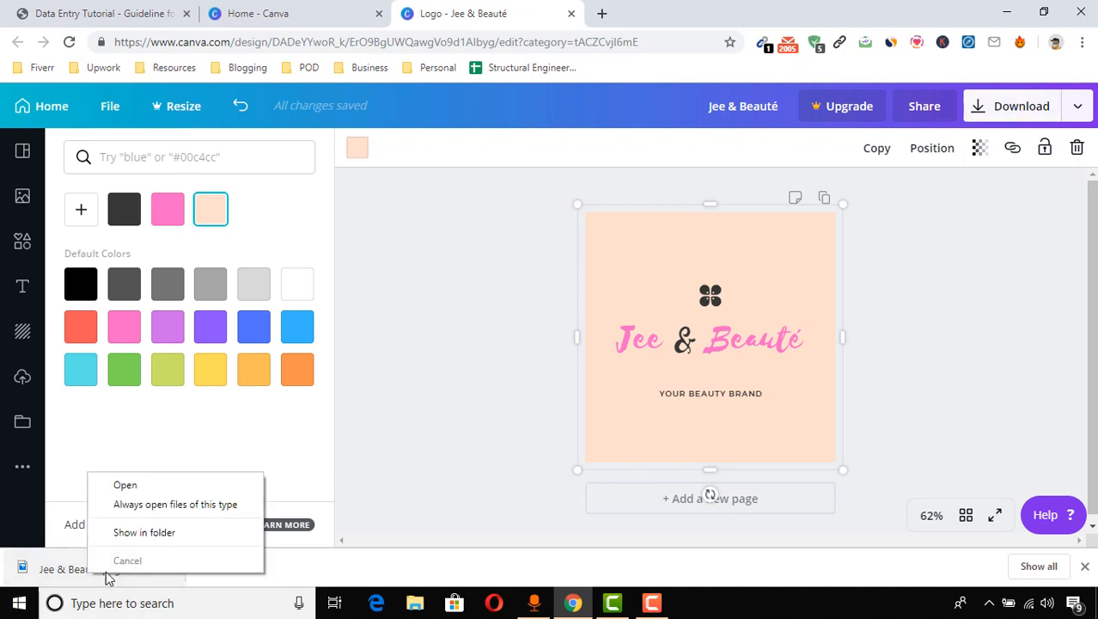
pyautogui.click(135, 538)
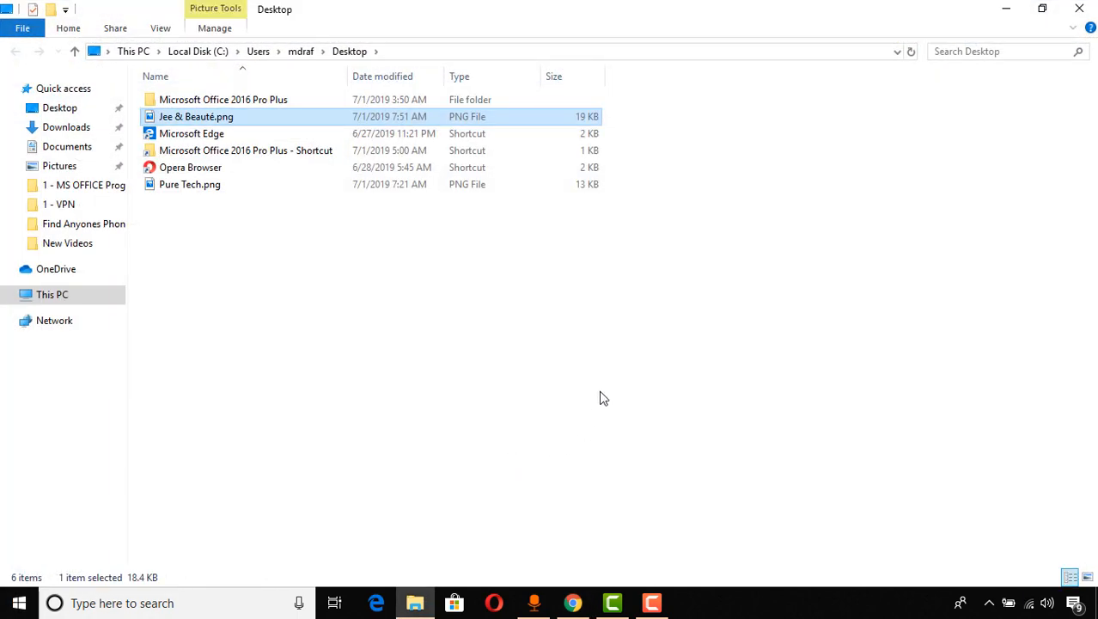
# Open "Jee & Beauté.png" in Photos and examine the logo up close, returning to the full image
pyautogui.doubleClick(198, 120)
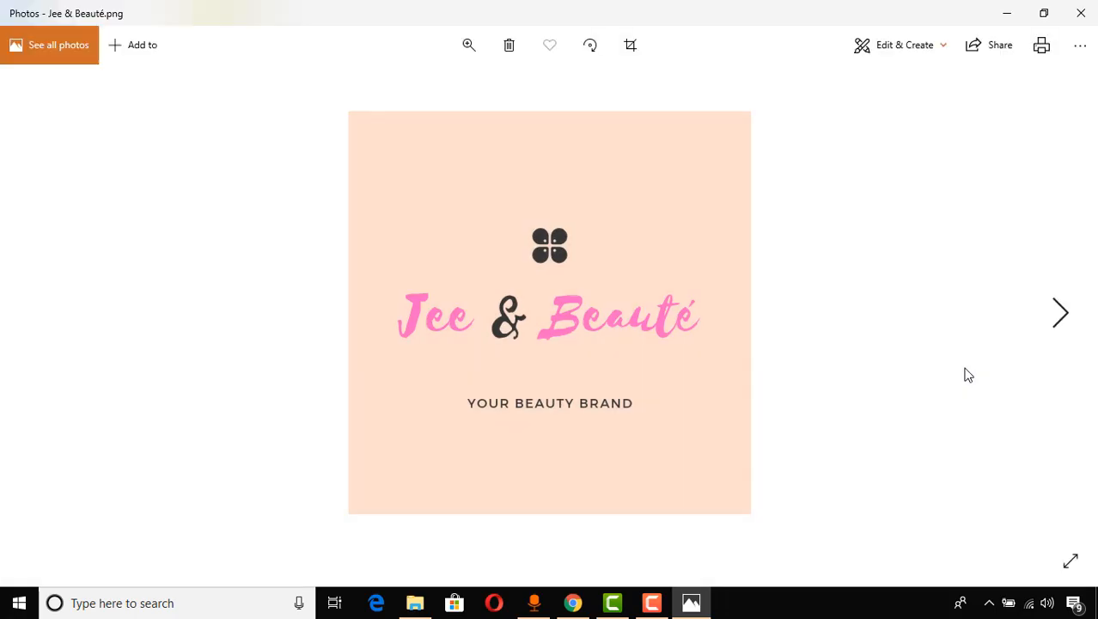
pyautogui.doubleClick(622, 360)
pyautogui.moveTo(640, 289); pyautogui.dragTo(646, 324)
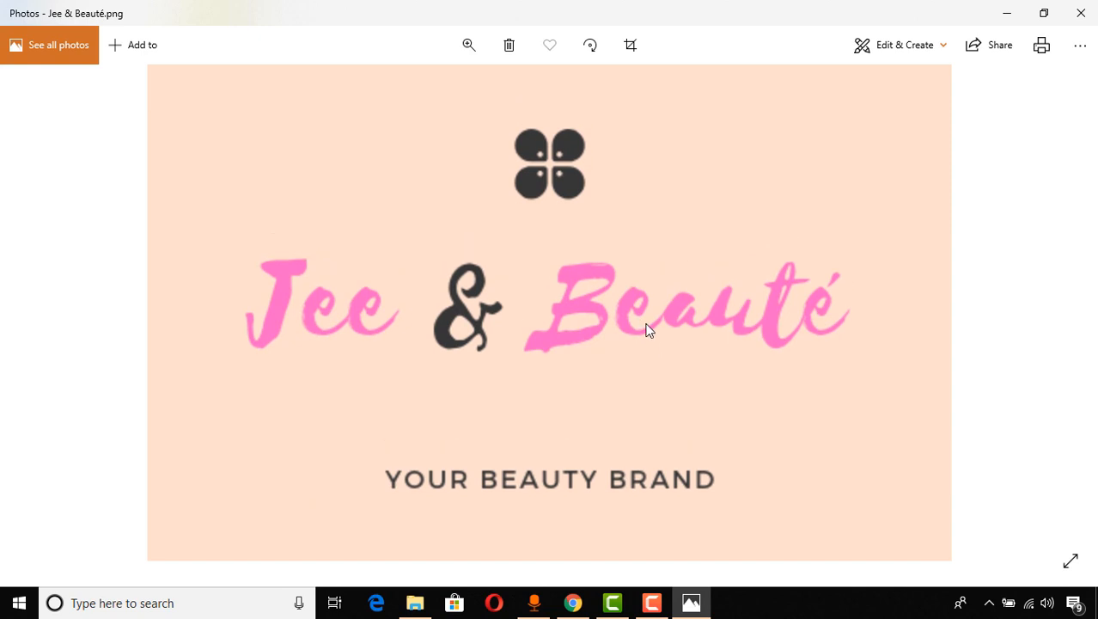
pyautogui.doubleClick(649, 330)
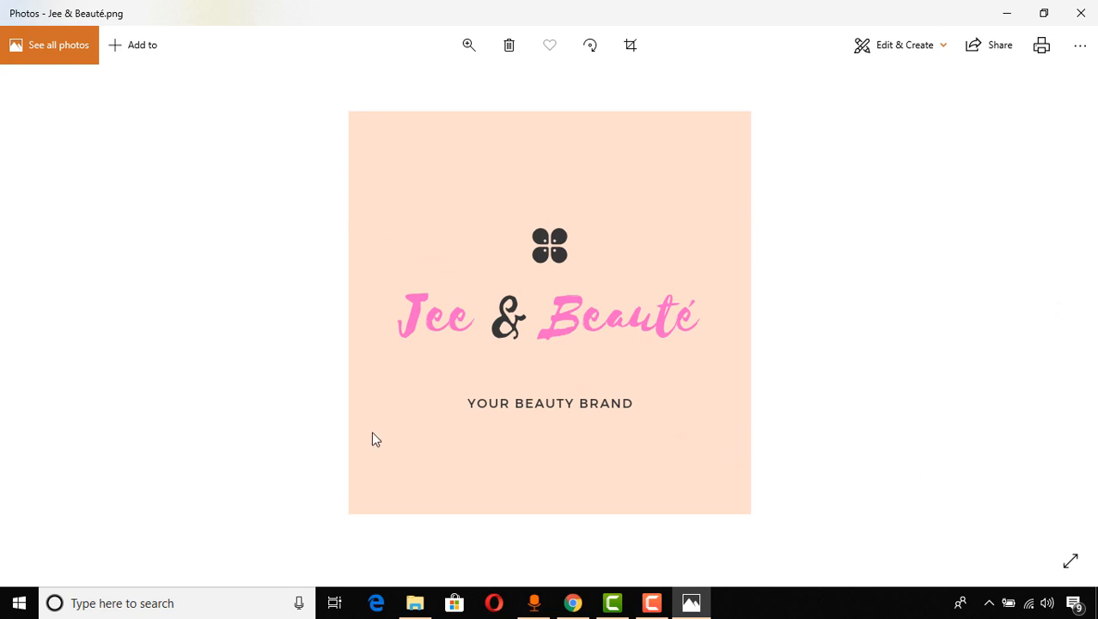
# Check the Learners World data entry tutorial page in Chrome, minimize the browser and close the Photos preview
pyautogui.click(573, 602)
pyautogui.click(103, 14)
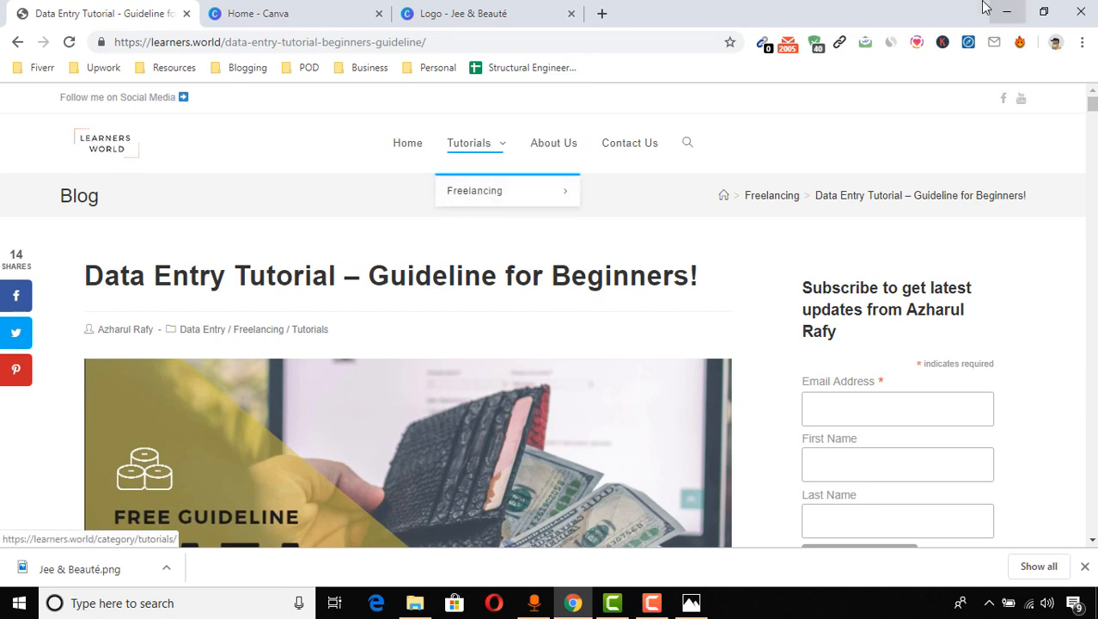
pyautogui.click(1010, 10)
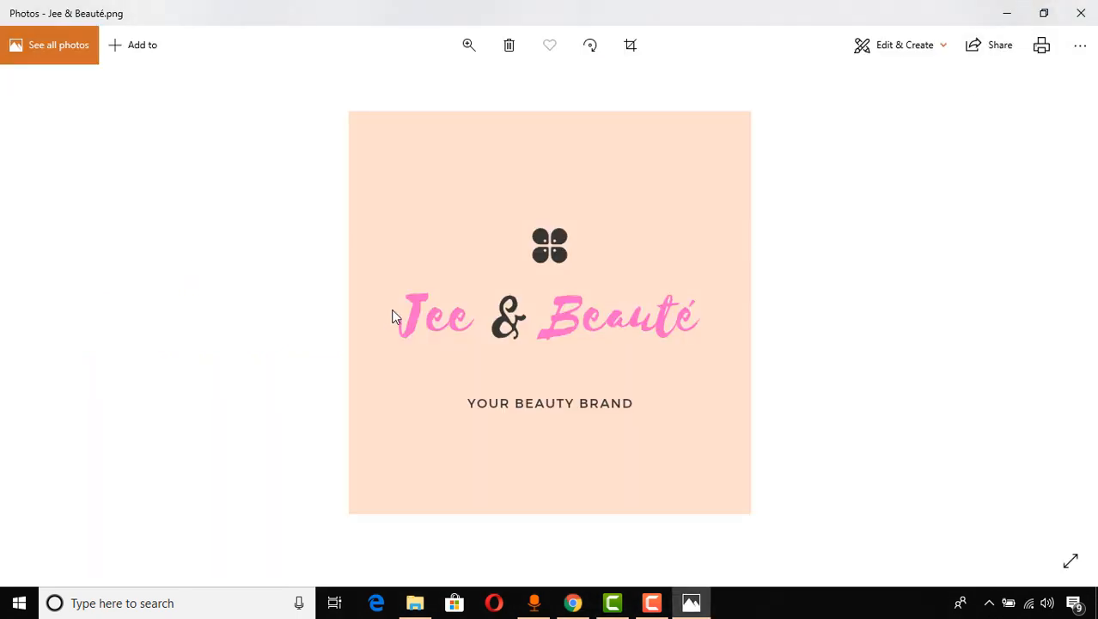
pyautogui.click(1081, 12)
# Open "Jee & Beauté.png" from the Desktop folder in Paint at 50% zoom
pyautogui.rightClick(177, 116)
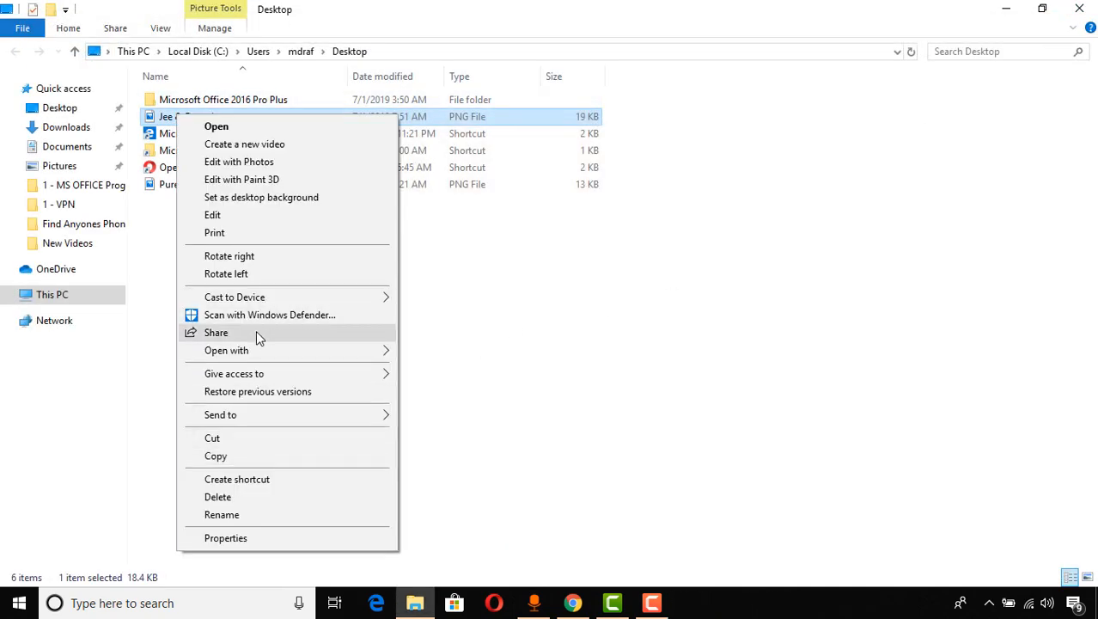
pyautogui.moveTo(255, 350)
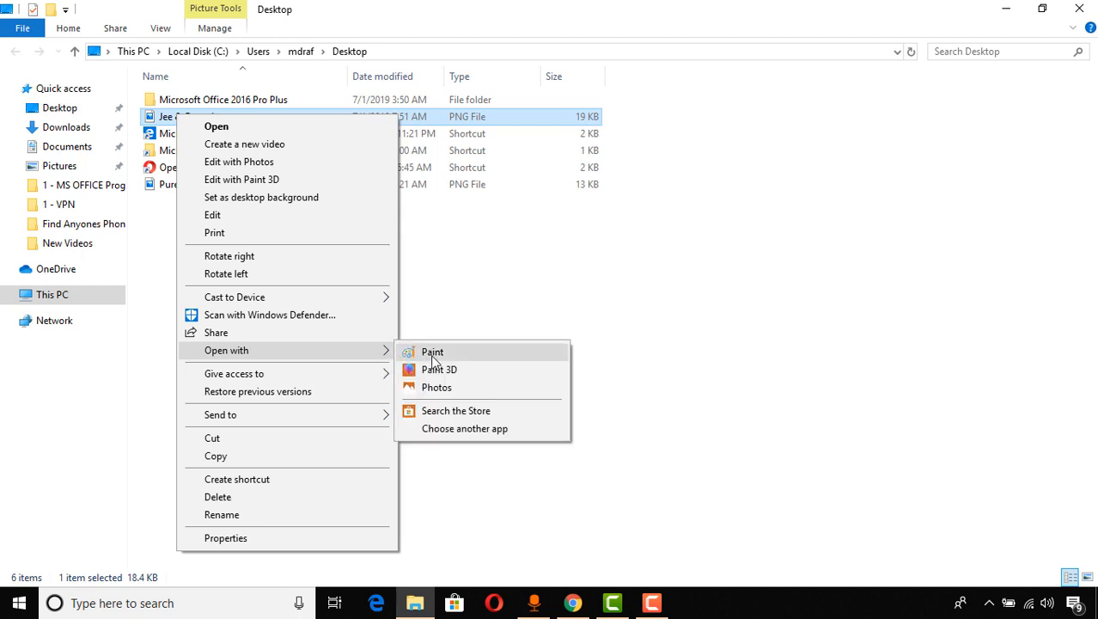
pyautogui.click(414, 353)
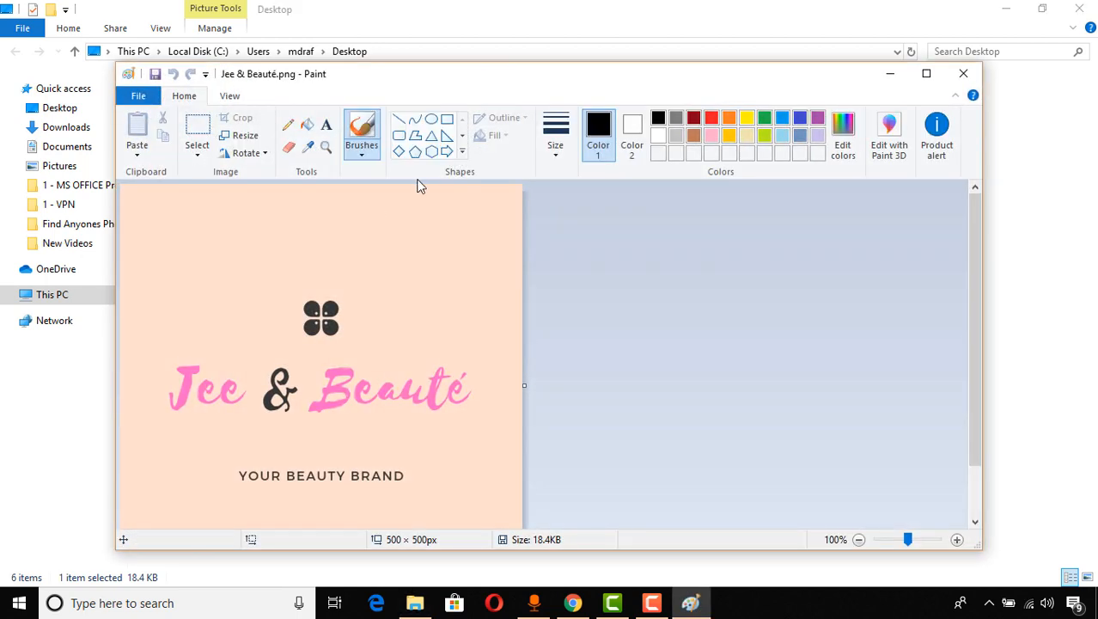
pyautogui.scroll(-2, 608, 357)
pyautogui.scroll(1, 607, 357)
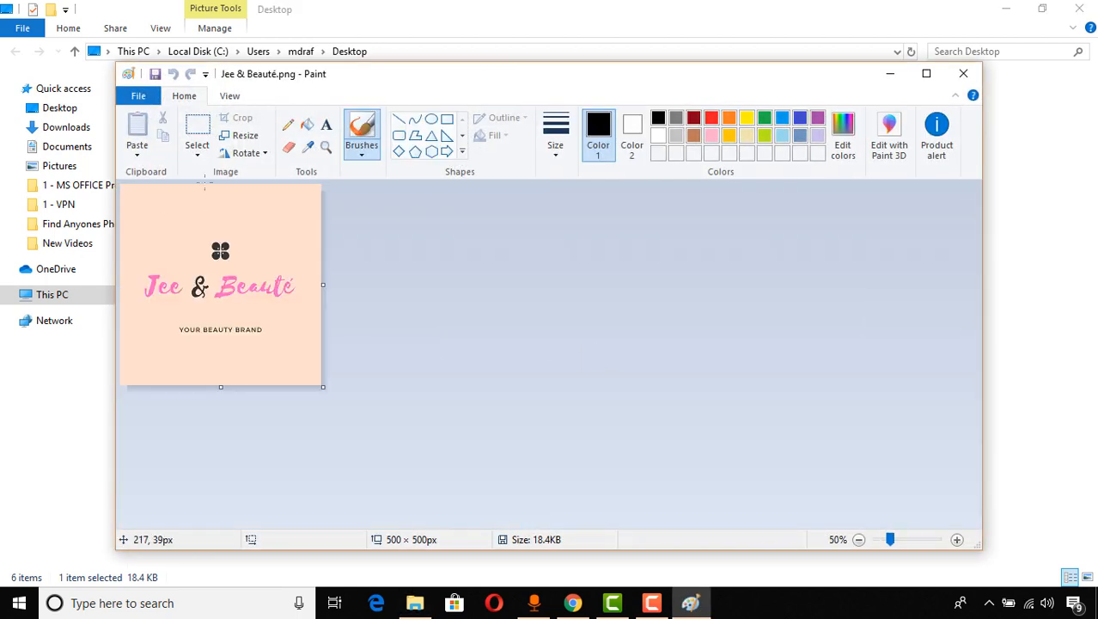
# Crop the logo's empty margins to about 499 × 311 px, crop again to about 494 × 275 px, and close Paint without saving
pyautogui.click(197, 128)
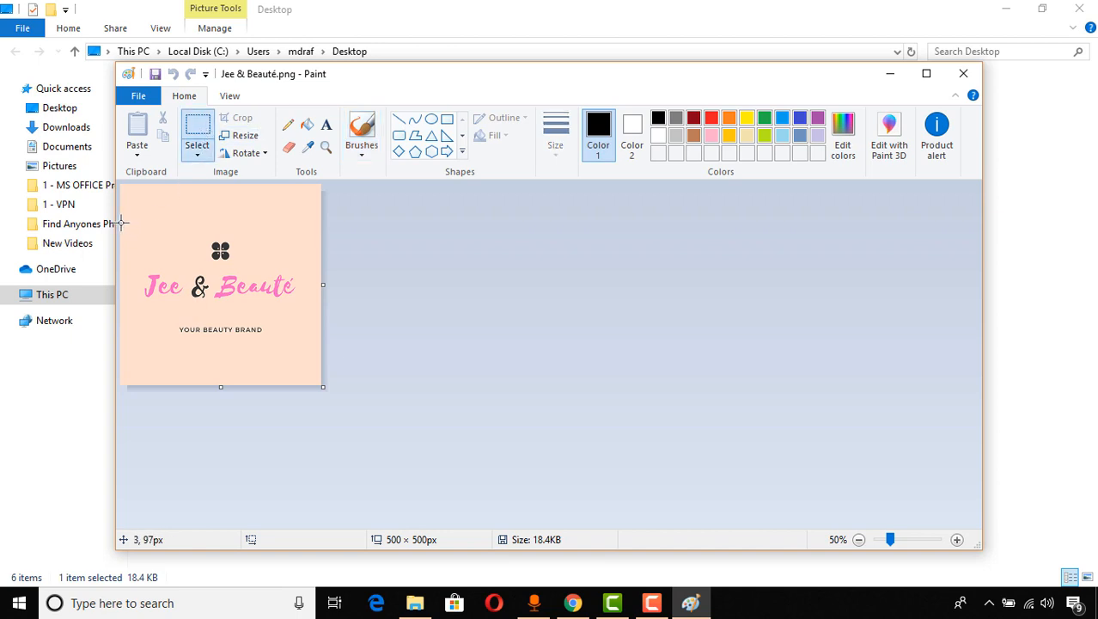
pyautogui.moveTo(121, 221); pyautogui.dragTo(383, 345)
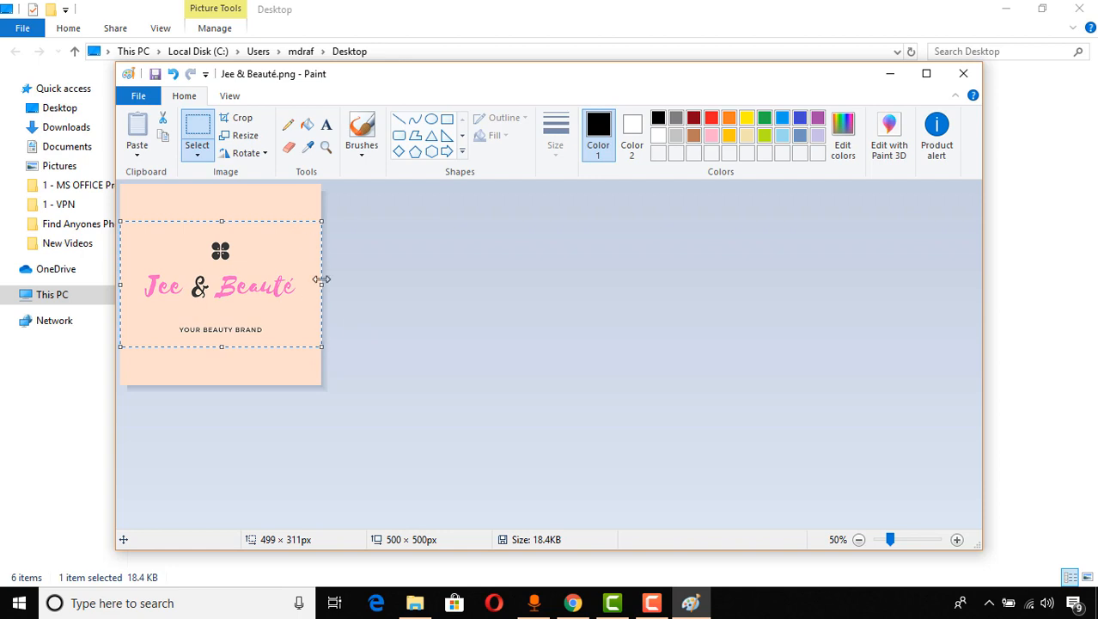
pyautogui.click(242, 118)
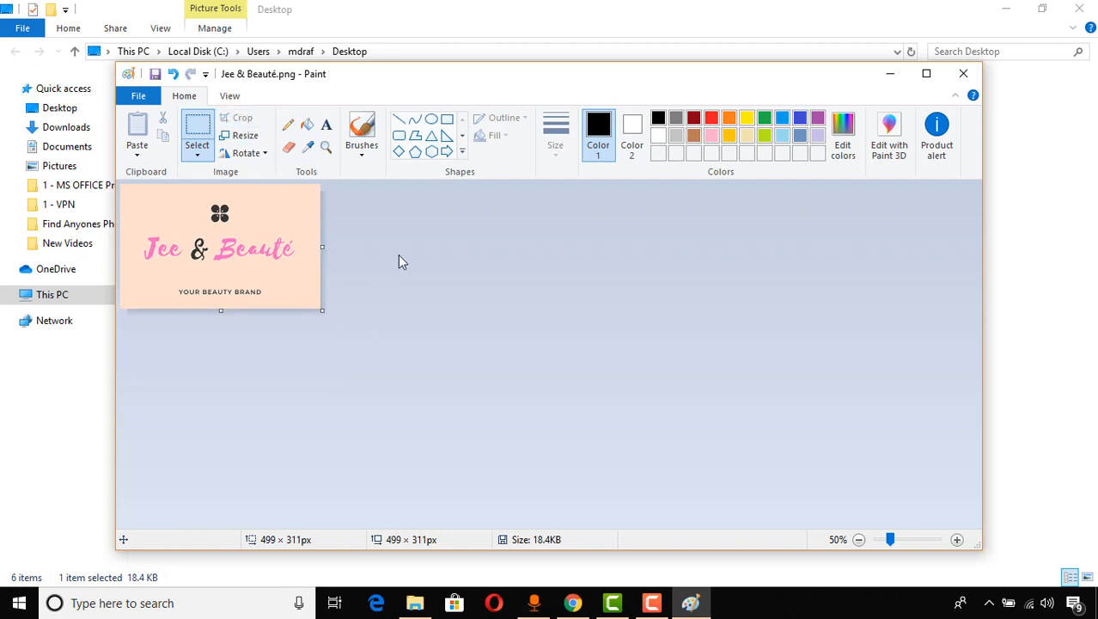
pyautogui.moveTo(123, 193); pyautogui.dragTo(391, 301)
pyautogui.click(237, 118)
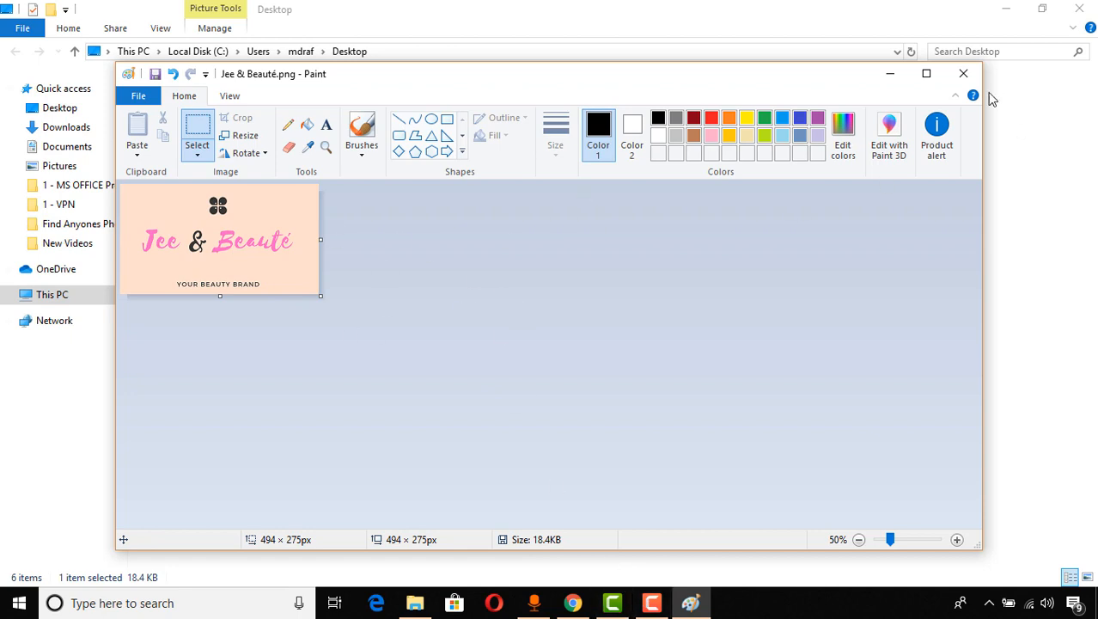
pyautogui.click(963, 73)
pyautogui.click(574, 325)
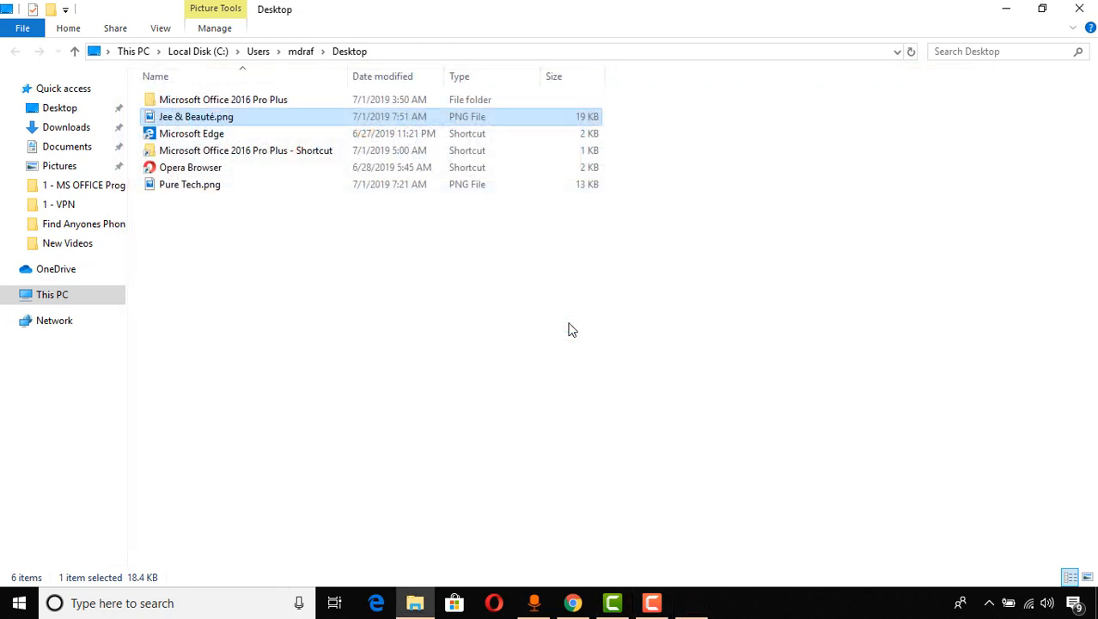
# Close the Desktop folder window and switch back to the Learners World tutorial page in Chrome
pyautogui.click(1081, 9)
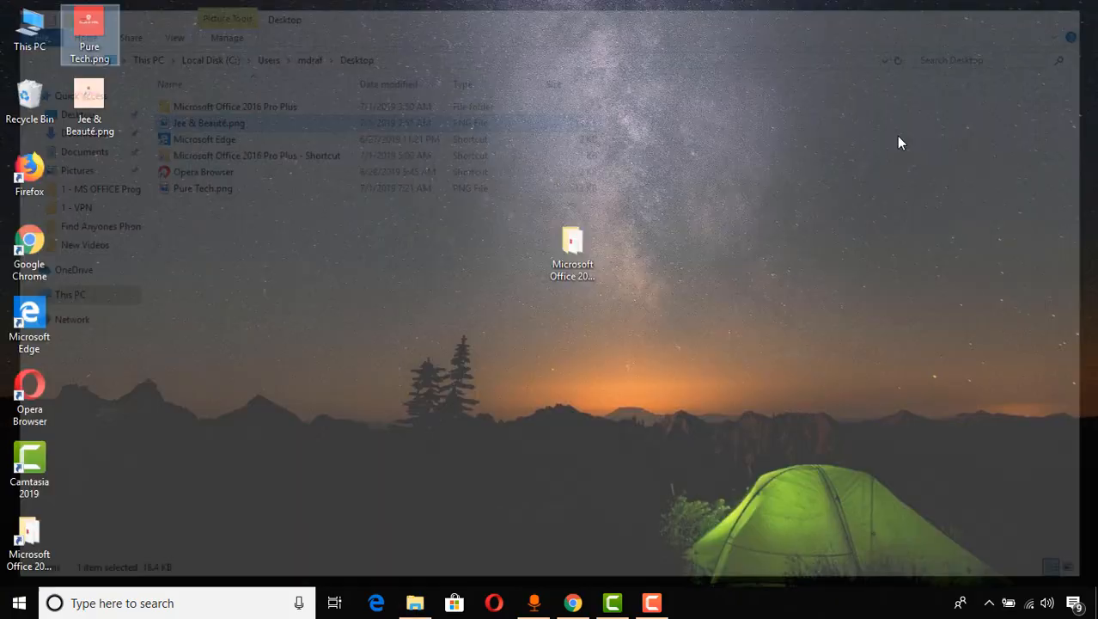
pyautogui.click(572, 603)
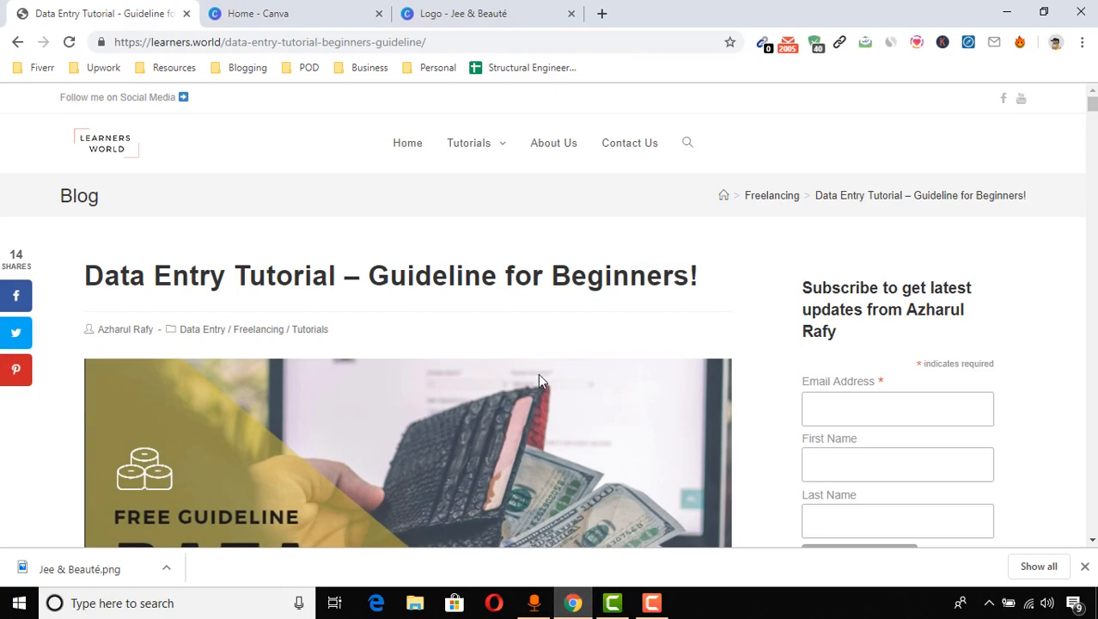